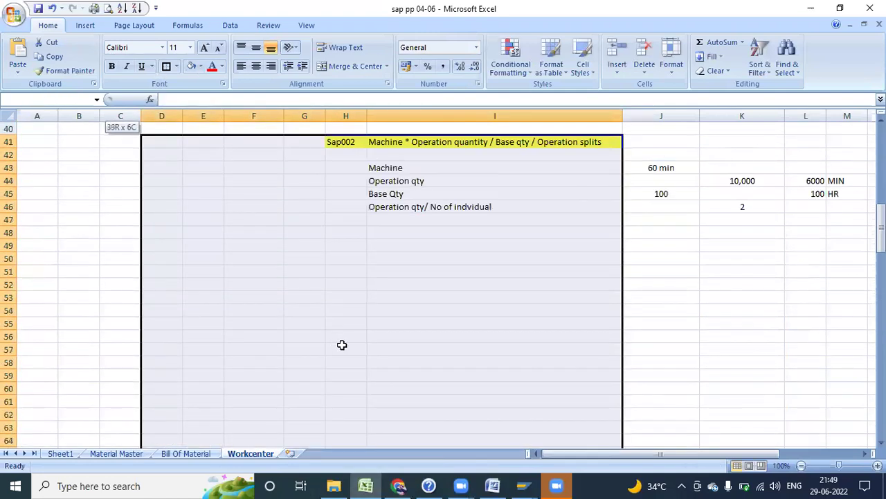
# Copy the CR11 Create, CR12 Change and CR13 Display entries from further down the Workcenter sheet and paste them starting at D9.
pyautogui.click(524, 485)
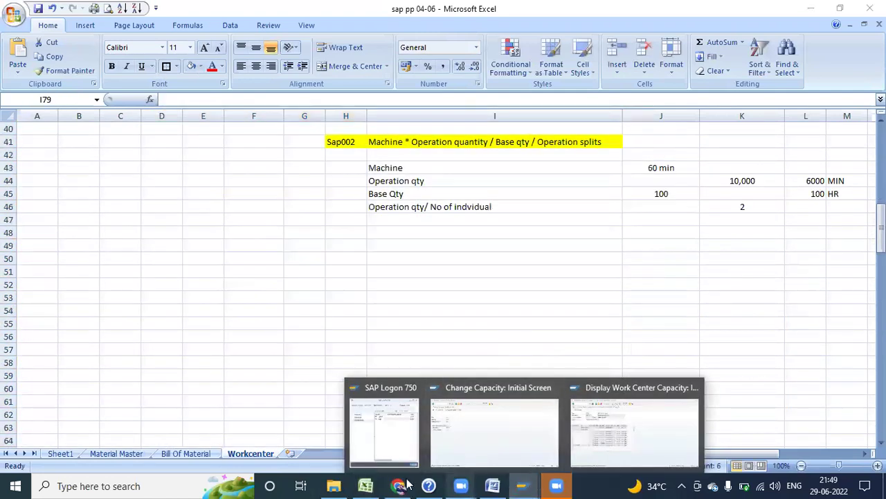
pyautogui.click(358, 271)
pyautogui.moveTo(291, 363); pyautogui.dragTo(156, 442)
pyautogui.moveTo(303, 340); pyautogui.dragTo(242, 436)
pyautogui.moveTo(156, 401); pyautogui.dragTo(187, 421)
pyautogui.hotkey('ctrl', 'c')
pyautogui.moveTo(212, 294); pyautogui.dragTo(107, 178)
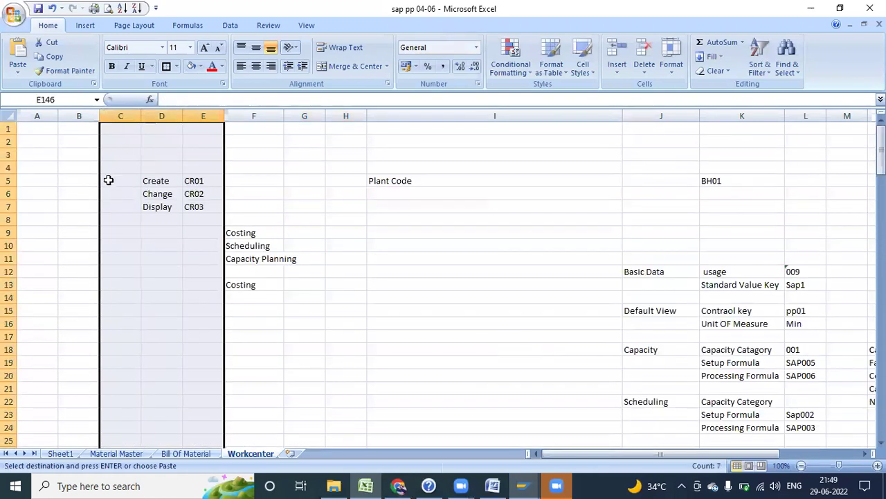
pyautogui.click(155, 235)
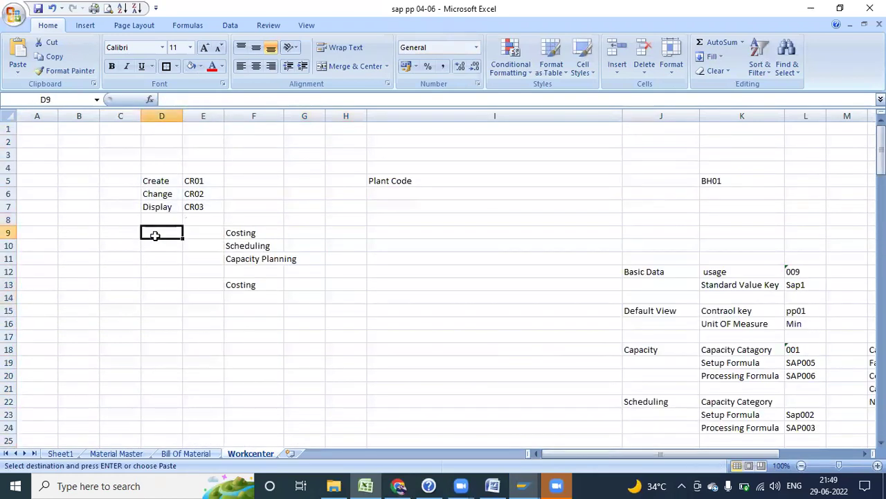
pyautogui.hotkey('ctrl', 'v')
# Enter the transaction code CR05 in cell D13.
pyautogui.click(148, 295)
pyautogui.click(158, 285)
pyautogui.write('r05')
pyautogui.press('Return')
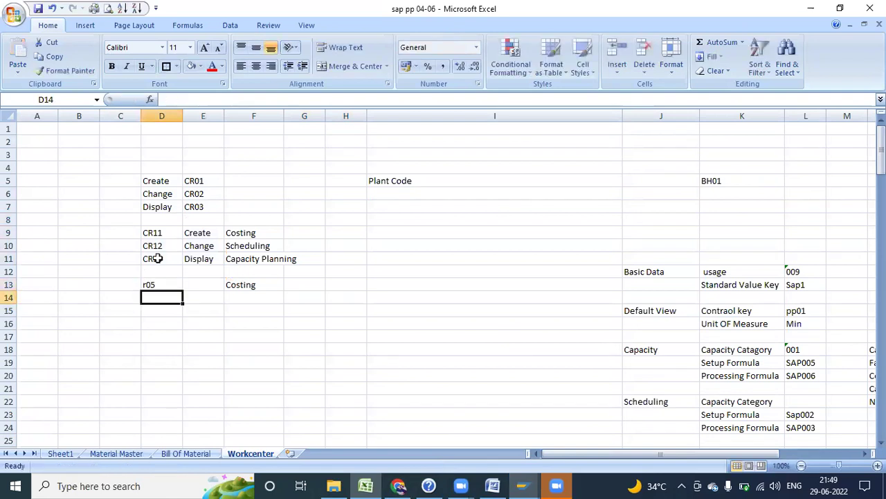
pyautogui.click(159, 284)
pyautogui.write('CR05')
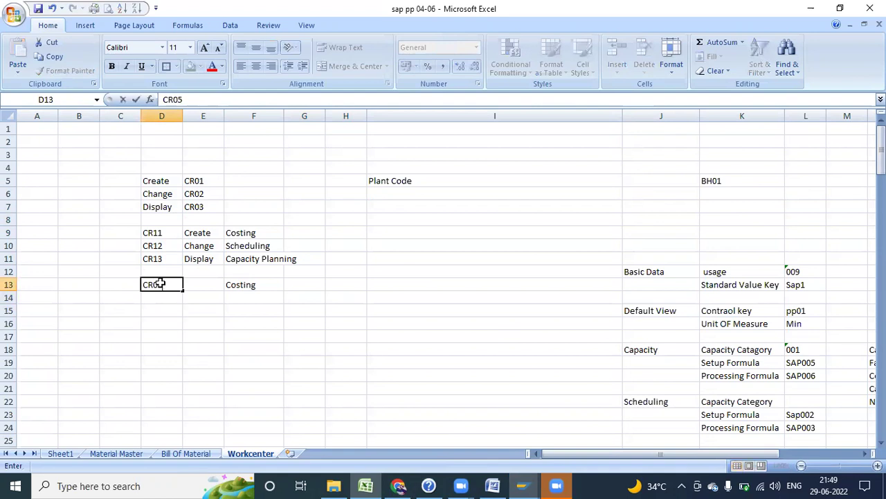
pyautogui.press('Return')
# Describe CR05 as "List Of work center" in E13 and clear the Costing entry from F13.
pyautogui.click(205, 284)
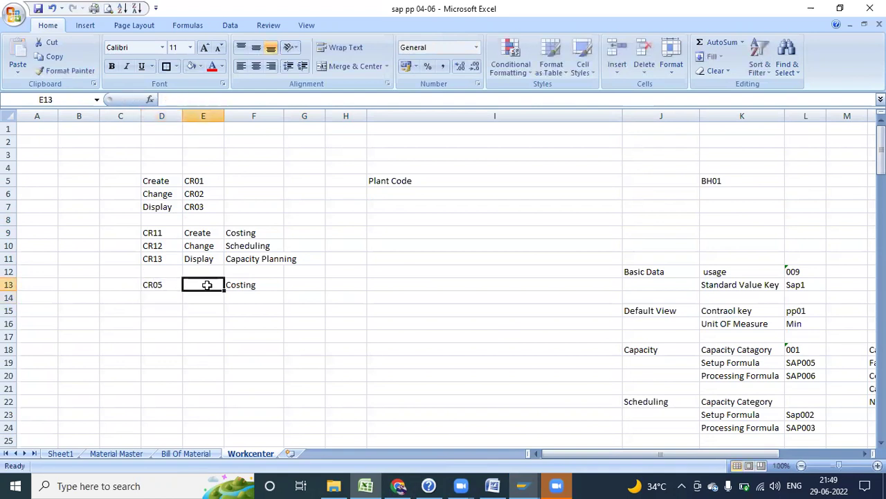
pyautogui.write('List Of wor')
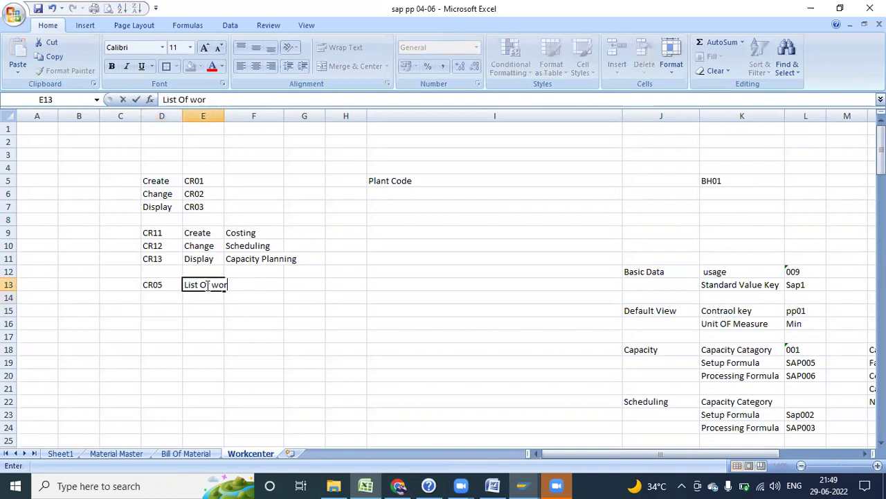
pyautogui.write('k center')
pyautogui.press('Return')
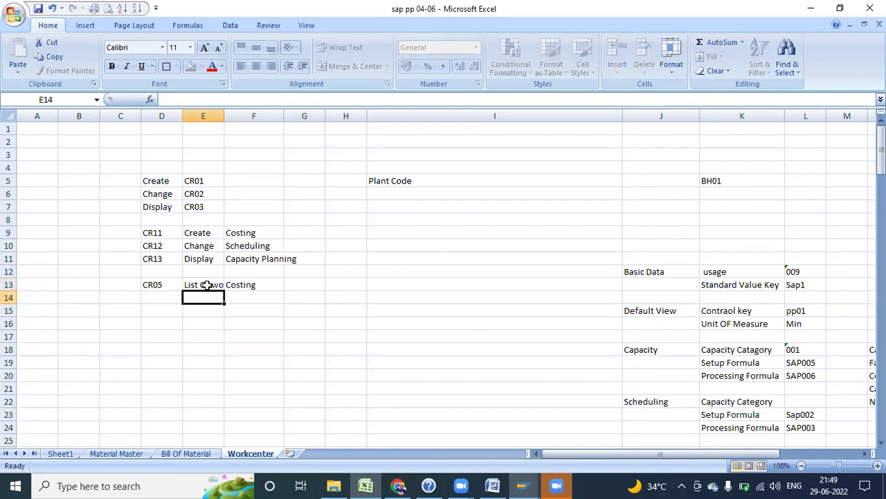
pyautogui.click(250, 285)
pyautogui.press('Delete')
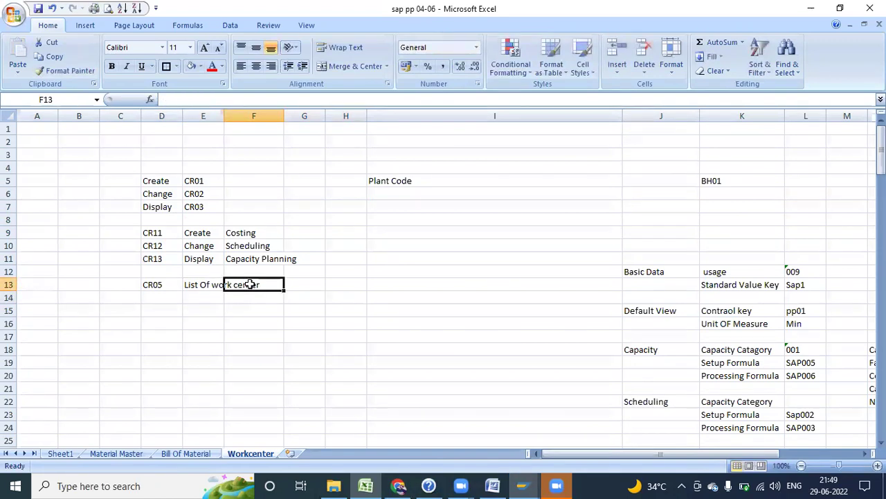
# Highlight the Costing cell F9 with a light green fill.
pyautogui.click(270, 232)
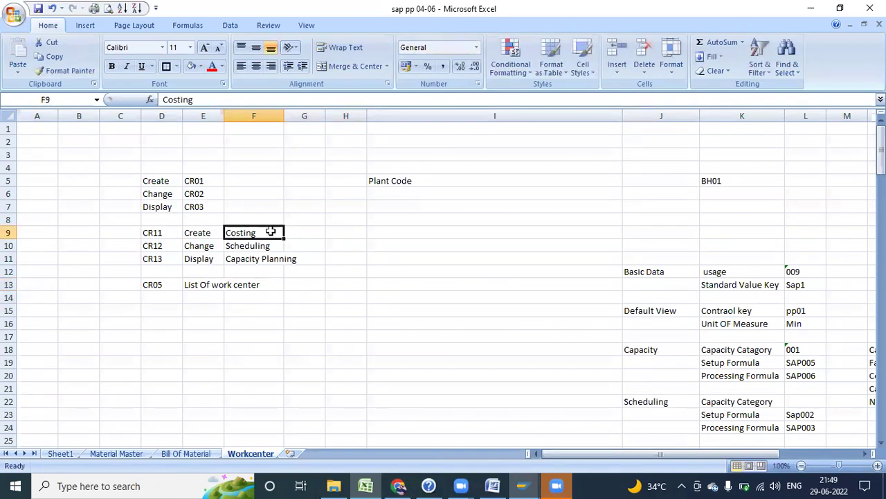
pyautogui.click(200, 67)
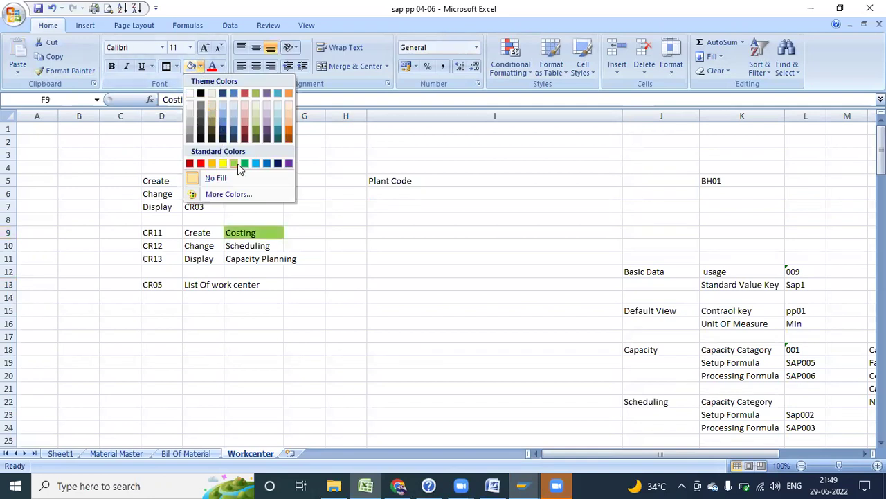
pyautogui.click(236, 162)
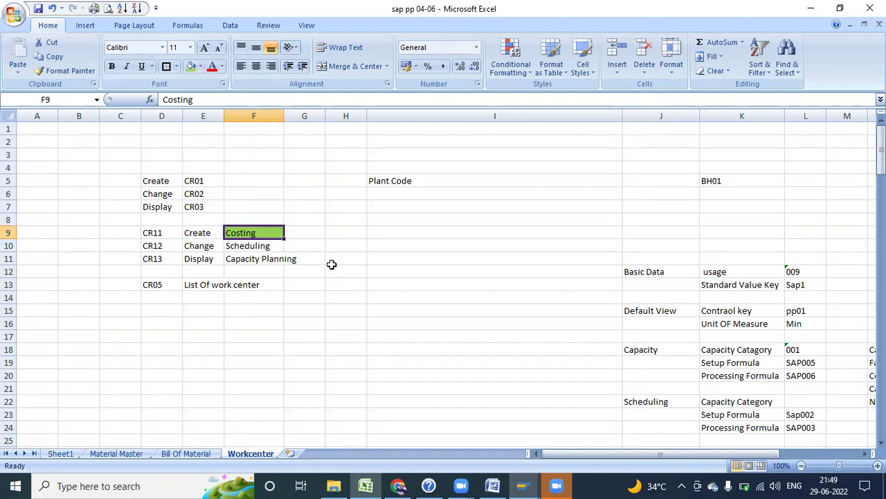
pyautogui.click(389, 236)
pyautogui.write('A')
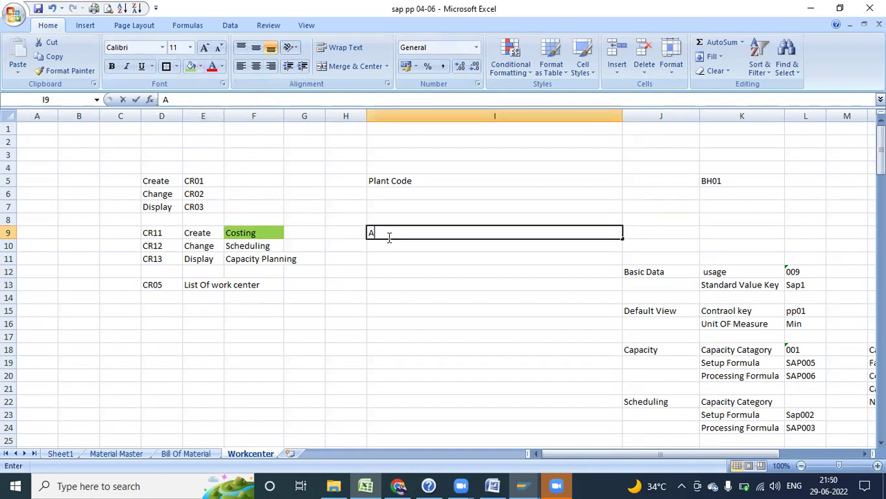
pyautogui.write('ci')
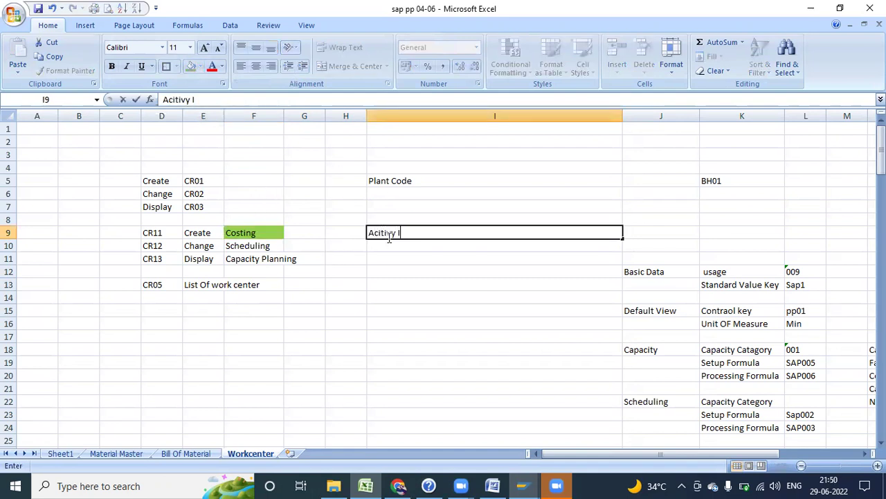
pyautogui.write('tivy')
# Switch to the SAP display of work center PS001, back out of its capacity screens and try to open the Costing view.
pyautogui.click(522, 485)
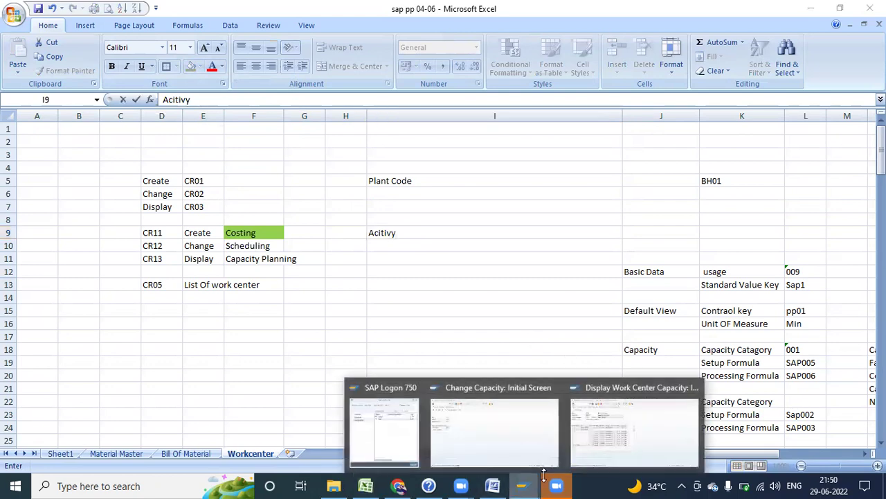
pyautogui.click(618, 419)
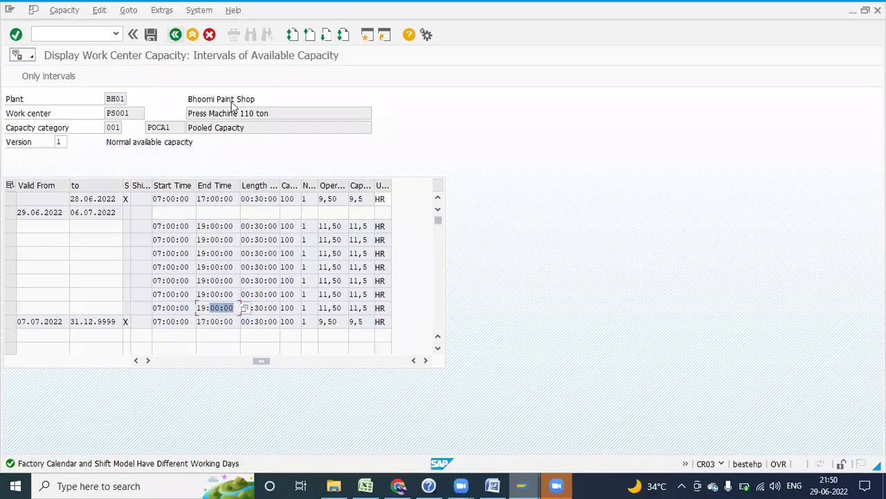
pyautogui.press('F3')
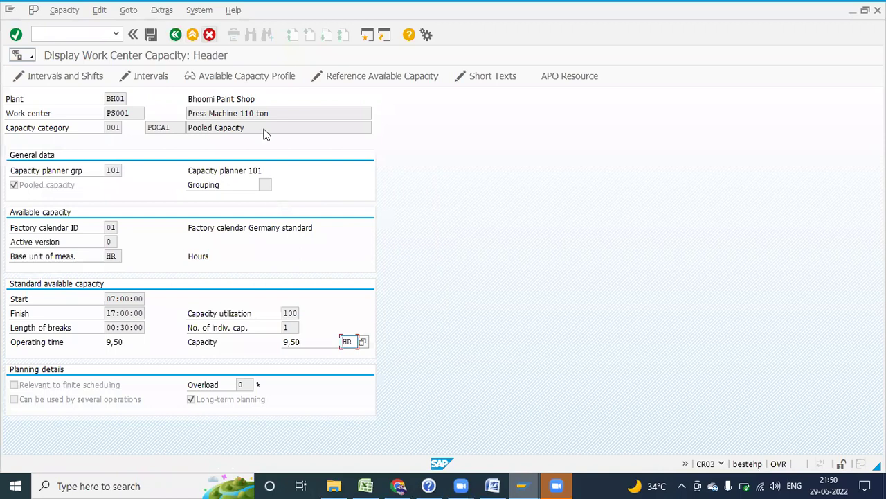
pyautogui.press('F3')
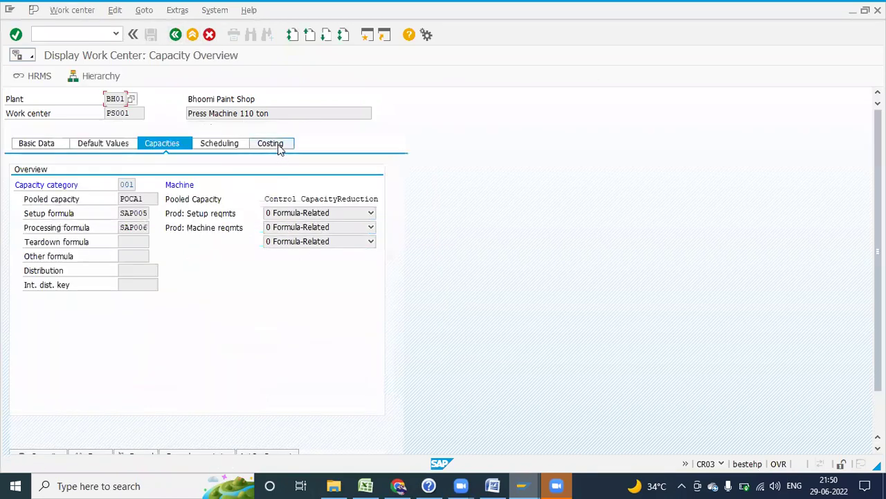
pyautogui.click(277, 144)
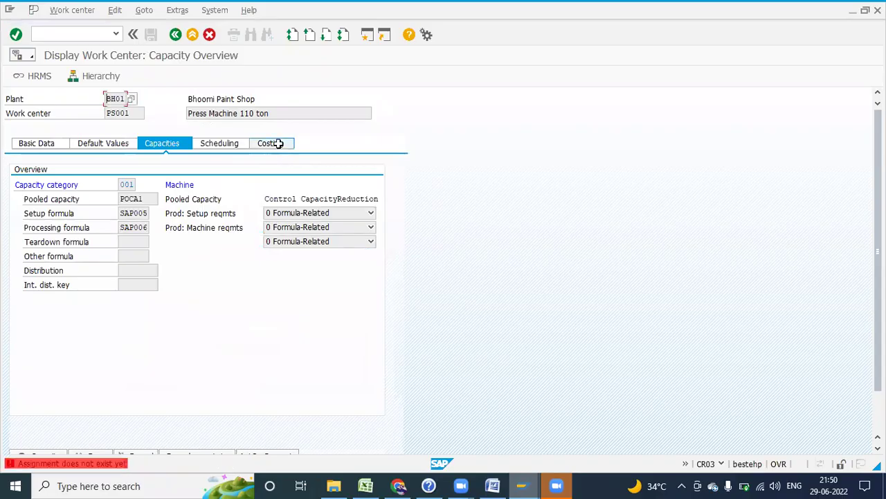
# Switch back to Excel and enter "Cost Center" in I9 and "Activity Type" in I10, replacing any unfinished text.
pyautogui.hotkey('alt', 'Tab')
pyautogui.press('BackSpace')
pyautogui.press('BackSpace')
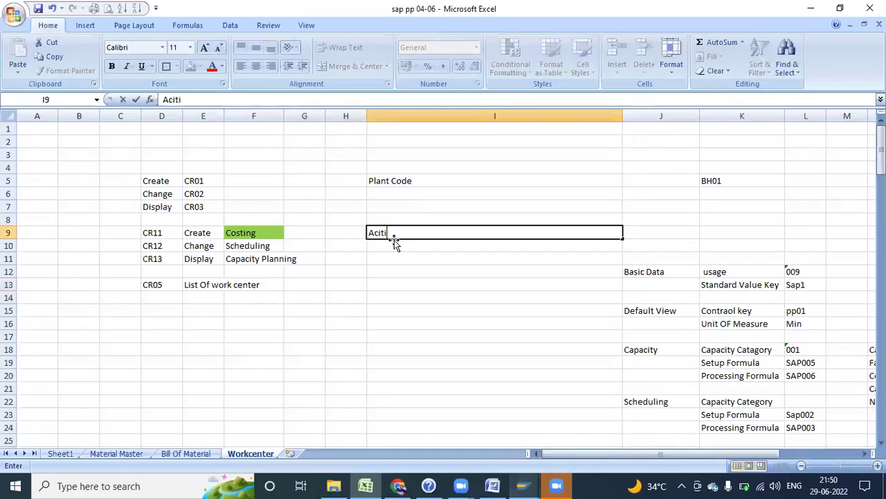
pyautogui.press('BackSpace')
pyautogui.press('BackSpace')
pyautogui.press('BackSpace')
pyautogui.write('Cost Center')
pyautogui.press('Return')
pyautogui.write('Ac')
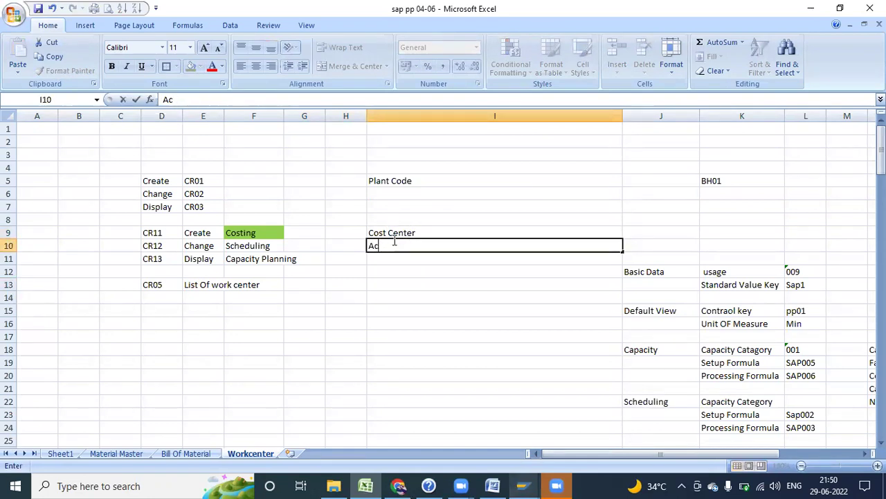
pyautogui.write('itivity Type')
pyautogui.press('Return')
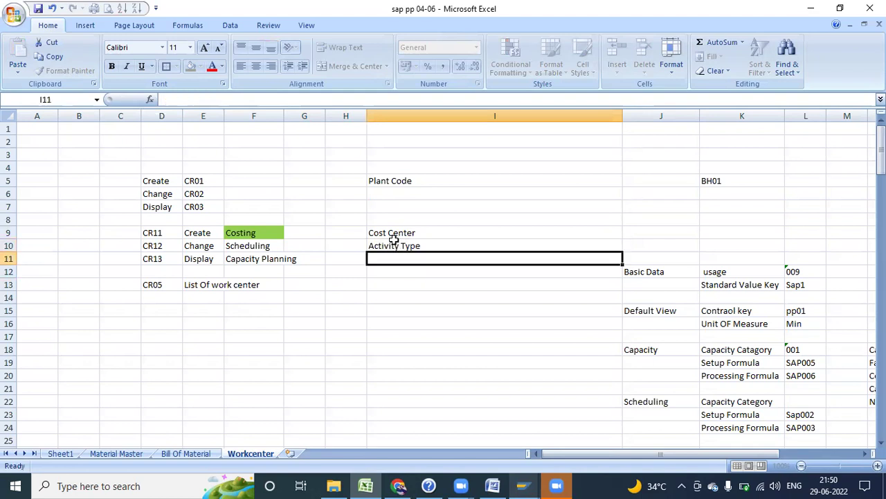
# Highlight the Cost Center and Activity Type cells I9:I10 with the same light green fill as Costing.
pyautogui.moveTo(287, 233); pyautogui.dragTo(396, 243)
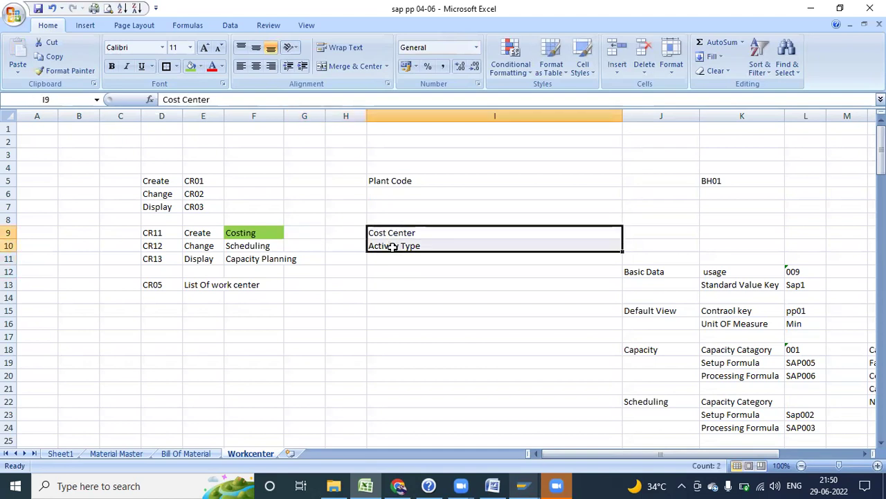
pyautogui.click(200, 67)
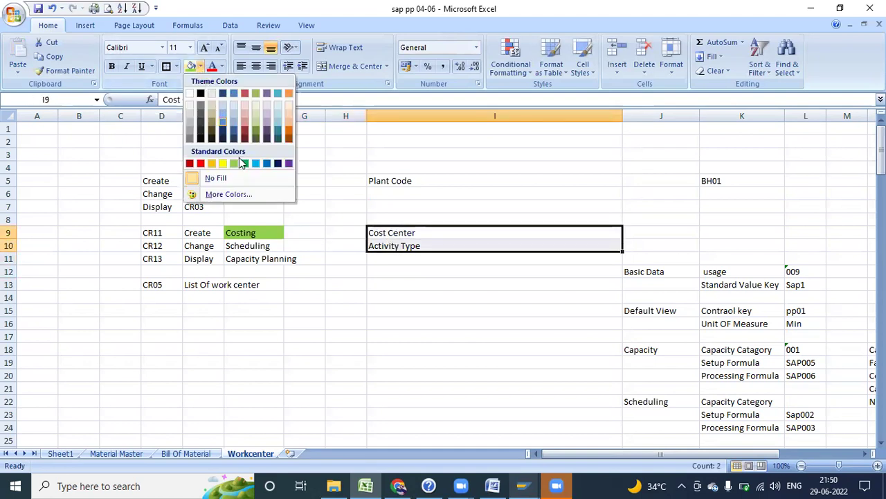
pyautogui.click(233, 164)
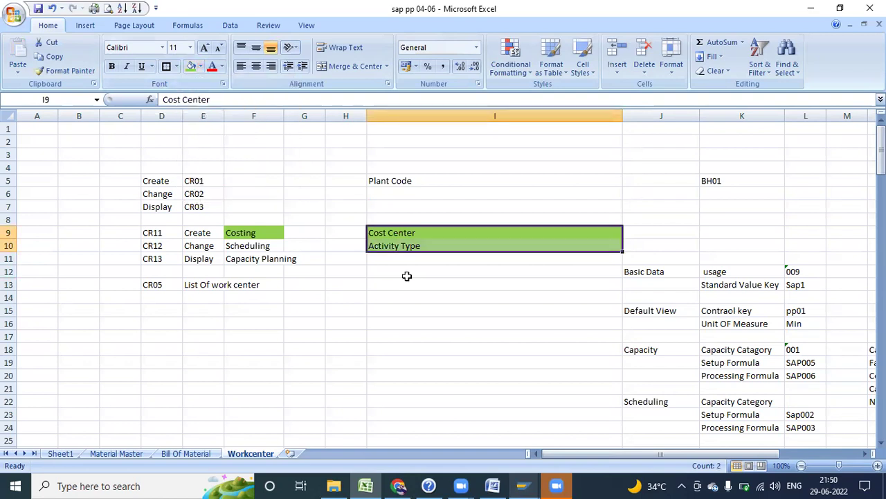
pyautogui.click(332, 275)
pyautogui.moveTo(201, 245); pyautogui.dragTo(204, 272)
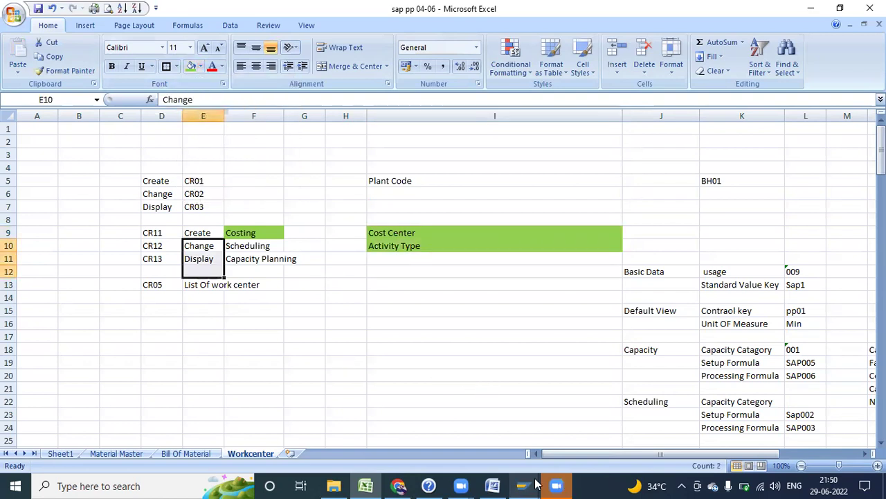
# Switch to the SAP Change Capacity session, start transaction SPRO with /nspro and open the SAP Reference IMG.
pyautogui.click(527, 480)
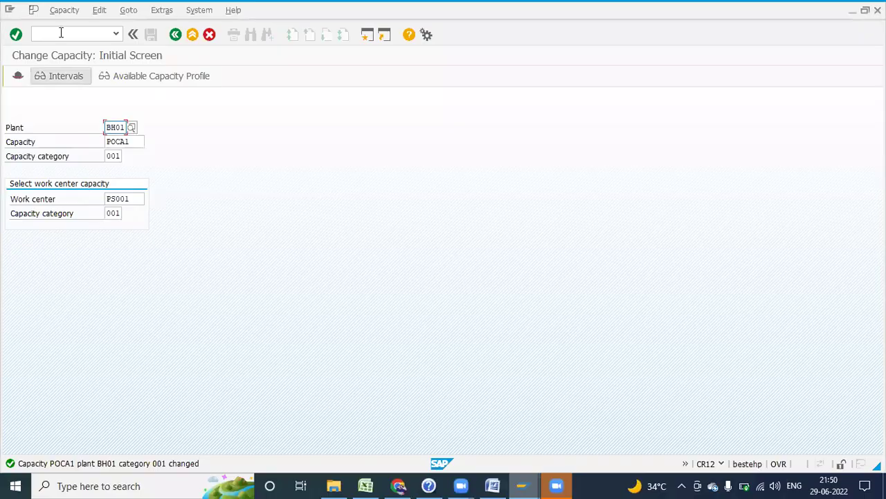
pyautogui.click(62, 31)
pyautogui.write('/ns')
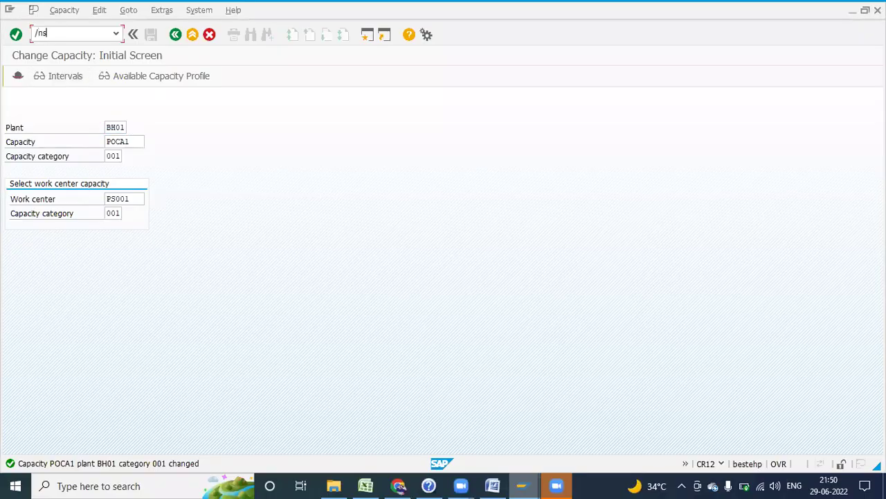
pyautogui.write('pro')
pyautogui.press('Return')
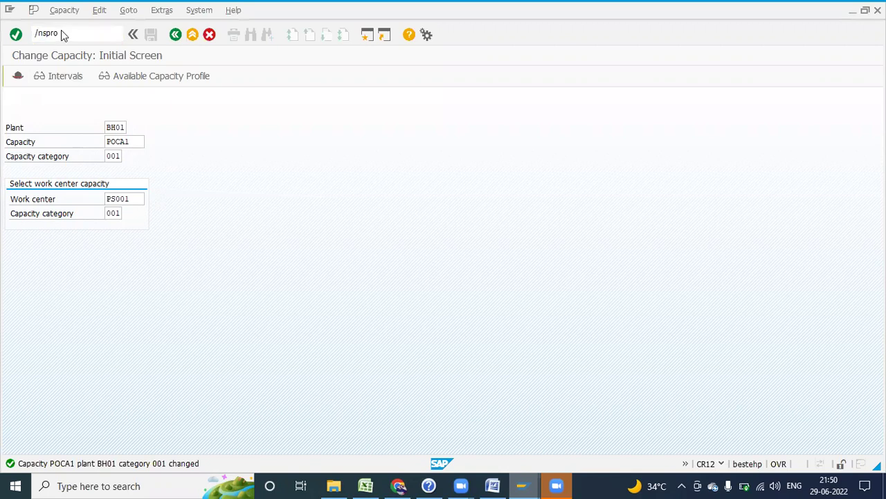
pyautogui.click(79, 82)
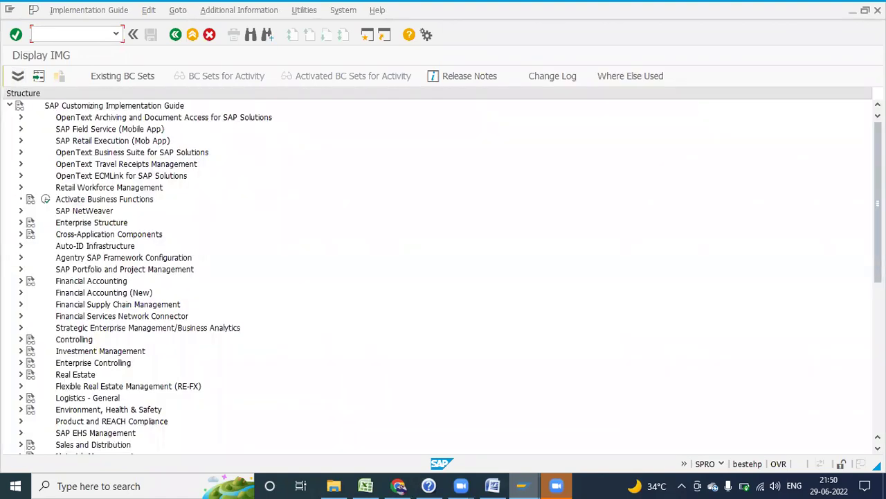
# Expand the Production node in the SAP Customizing Implementation Guide.
pyautogui.scroll(-2, 443, 277)
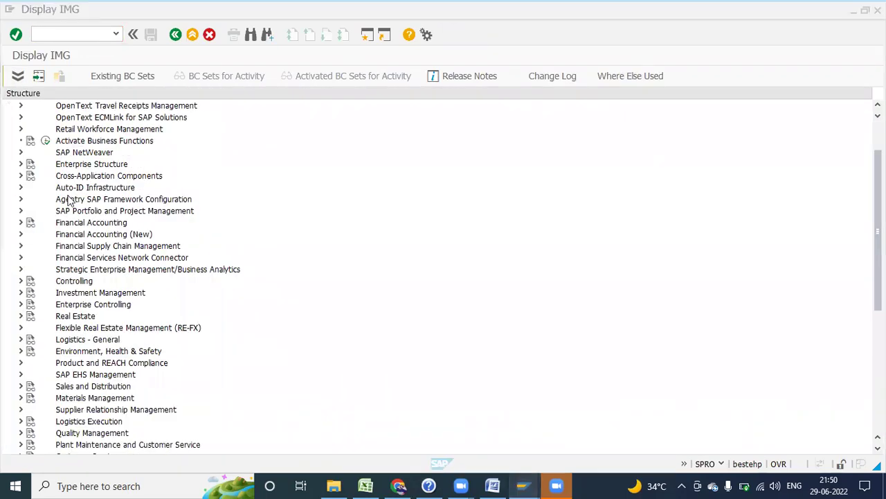
pyautogui.click(501, 324)
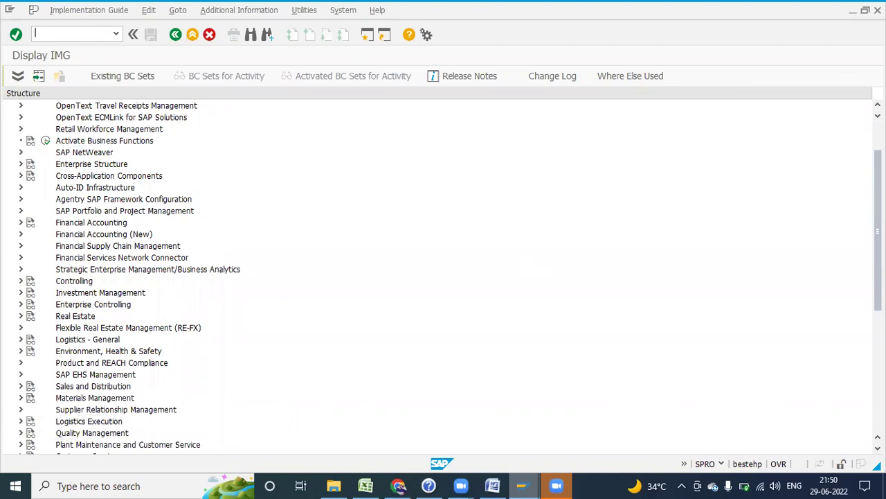
pyautogui.scroll(1, 220, 223)
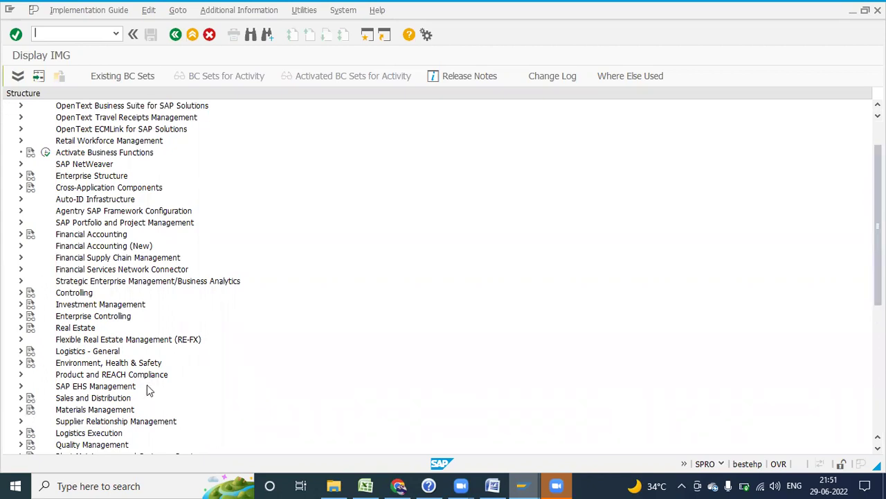
pyautogui.scroll(-4, 838, 292)
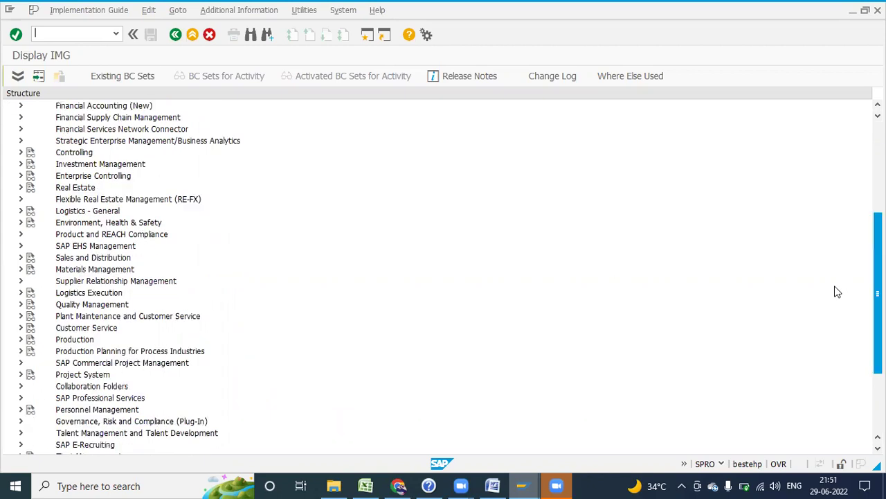
pyautogui.click(19, 340)
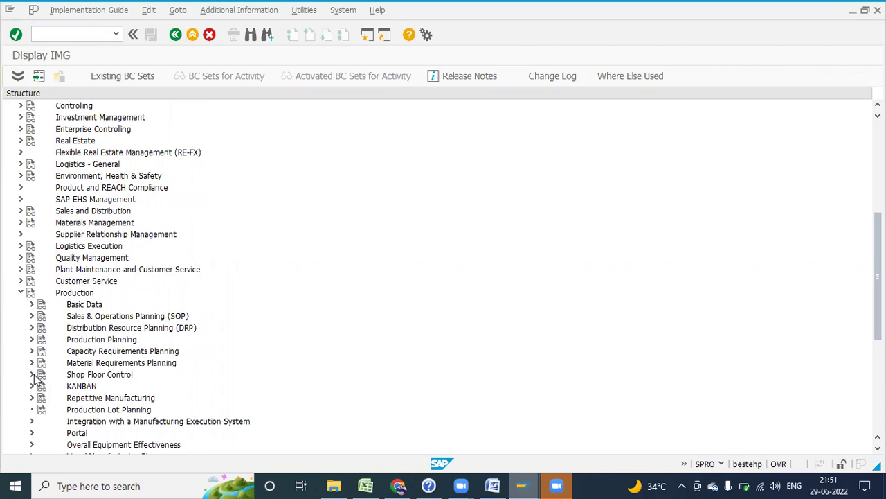
# Expand Production's Basic Data, Work Center, General Data and Standard Value nodes and open the Define parameters activity.
pyautogui.click(32, 374)
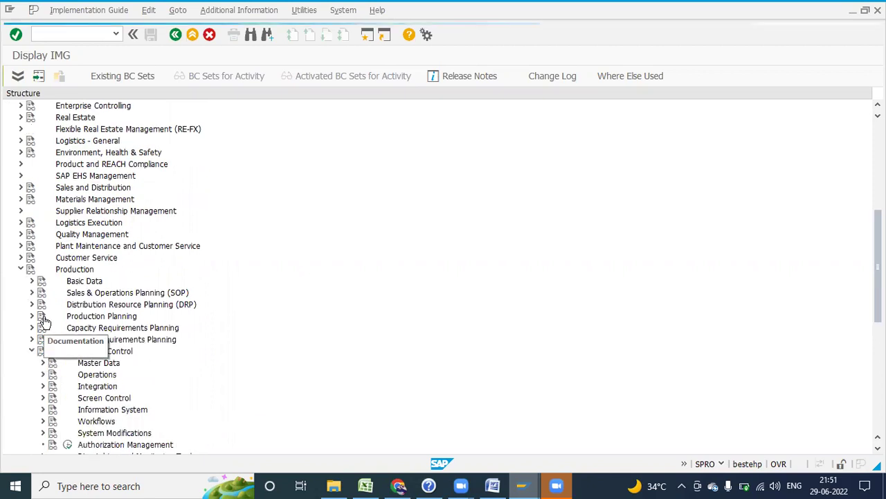
pyautogui.click(31, 282)
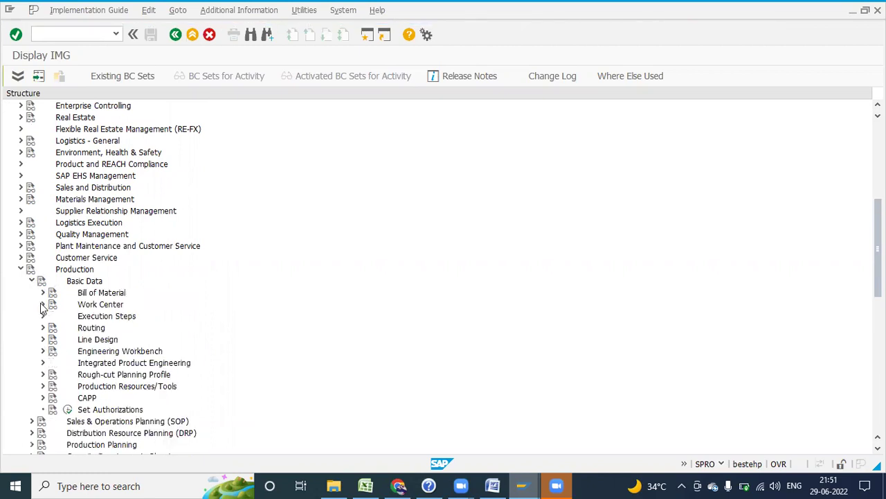
pyautogui.click(42, 305)
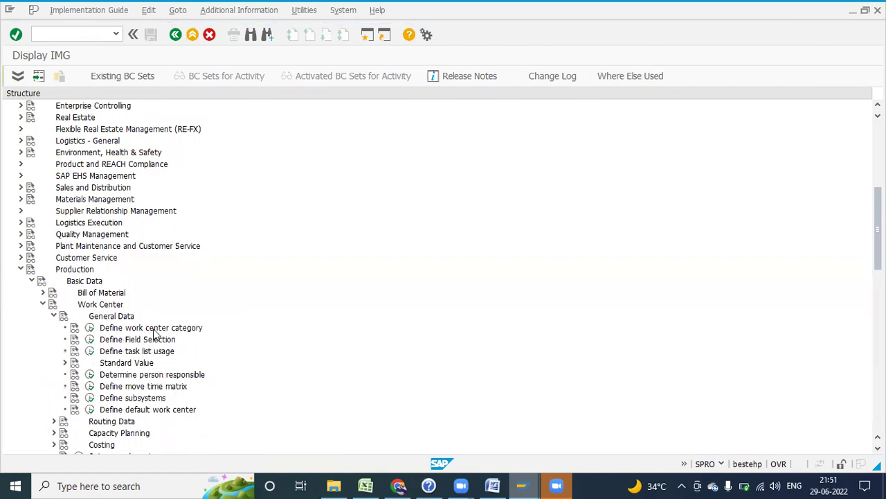
pyautogui.click(160, 340)
pyautogui.click(62, 372)
pyautogui.click(65, 363)
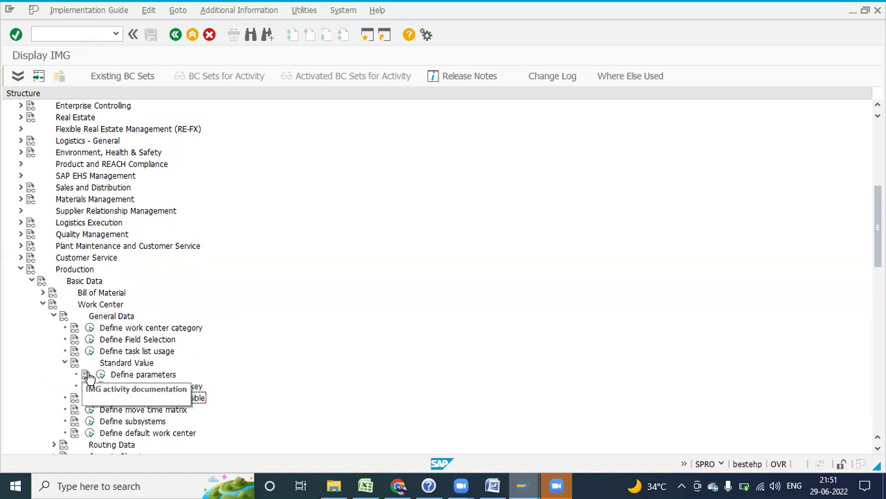
pyautogui.click(97, 375)
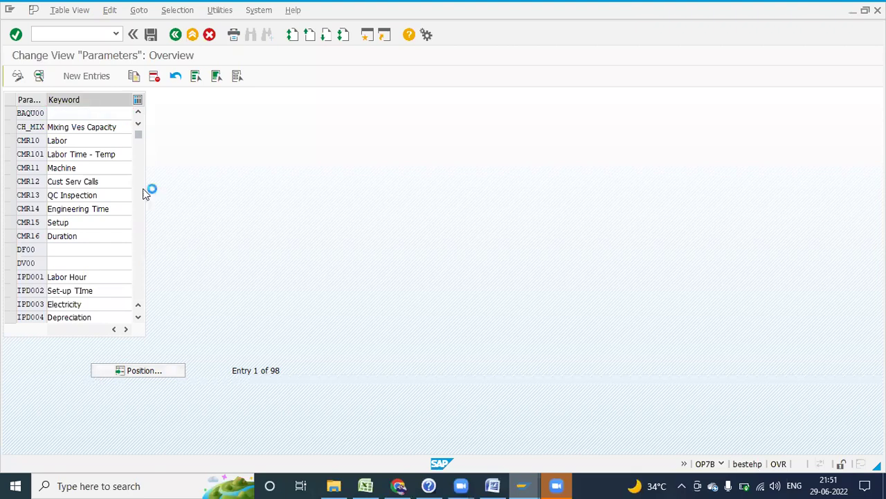
# Return to the IMG, open Define standard value key, position the list to SAP1 and open that key's details.
pyautogui.press('F3')
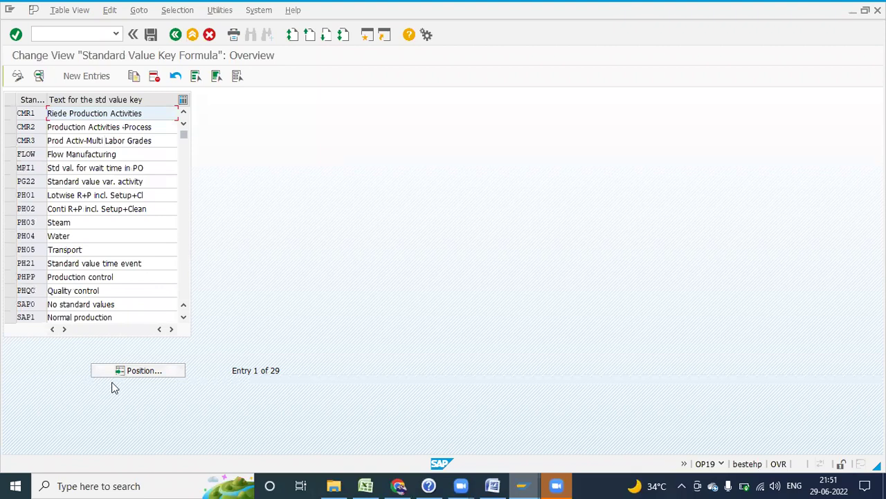
pyautogui.click(130, 375)
pyautogui.write('sap1')
pyautogui.press('Return')
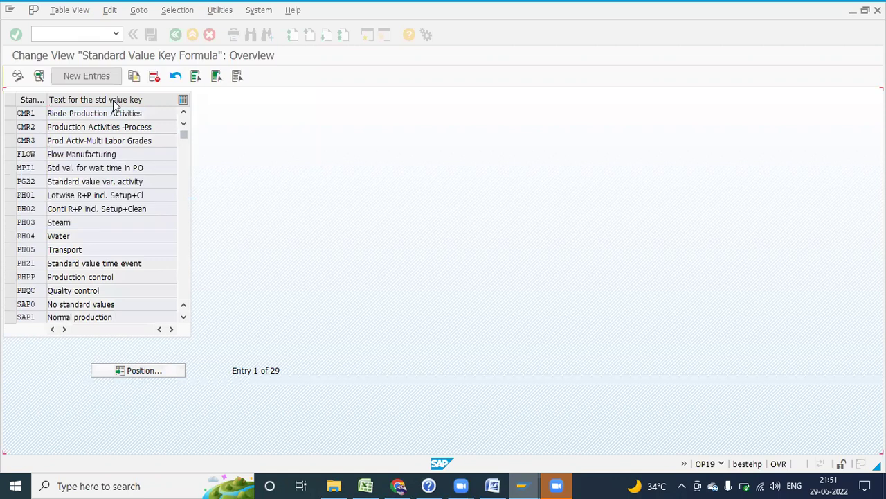
pyautogui.doubleClick(29, 115)
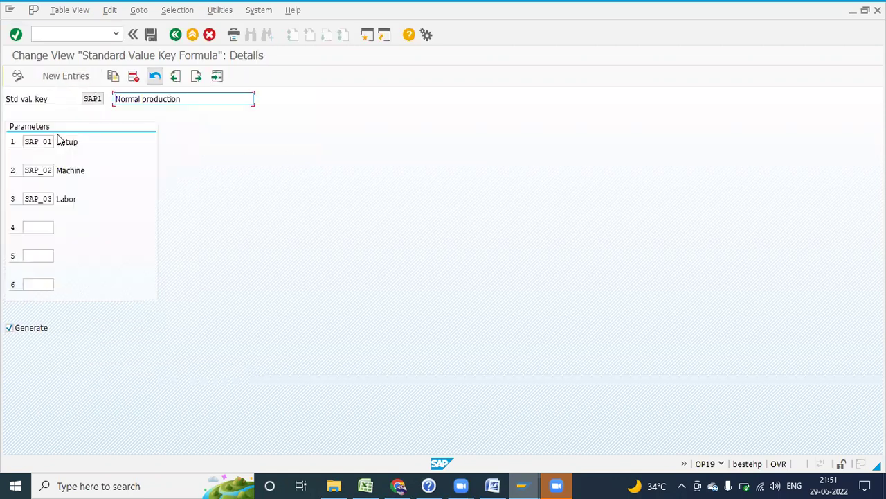
# Examine the six parameter fields of standard value key SAP1, then go back to the IMG structure.
pyautogui.moveTo(53, 142); pyautogui.dragTo(26, 240)
pyautogui.click(30, 228)
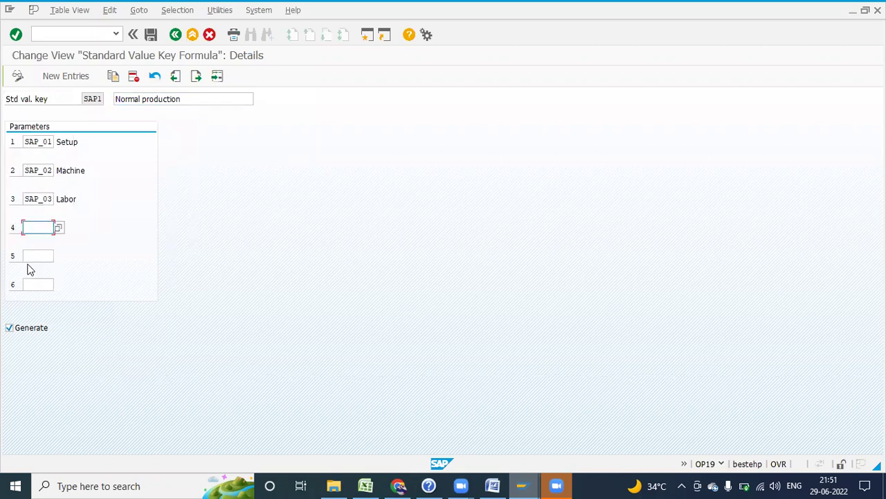
pyautogui.click(31, 280)
pyautogui.click(36, 227)
pyautogui.click(33, 284)
pyautogui.press('Up')
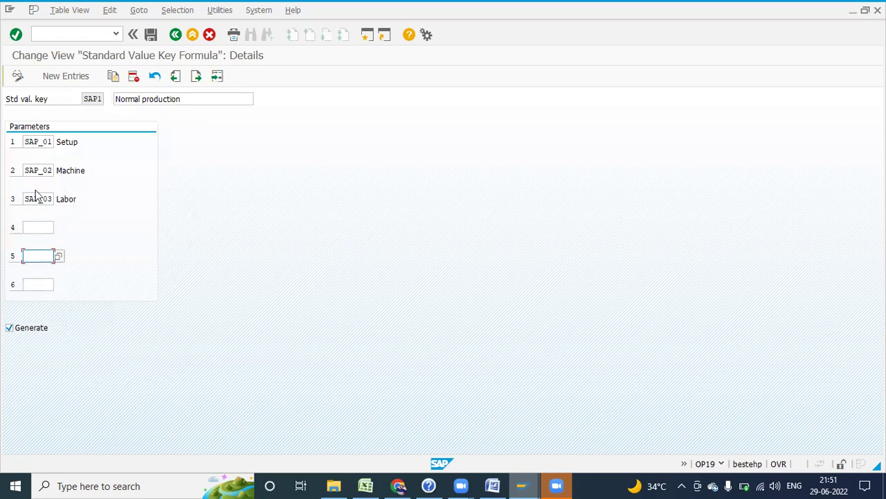
pyautogui.press('Up')
pyautogui.press('Up')
pyautogui.press('Up')
pyautogui.press('Up')
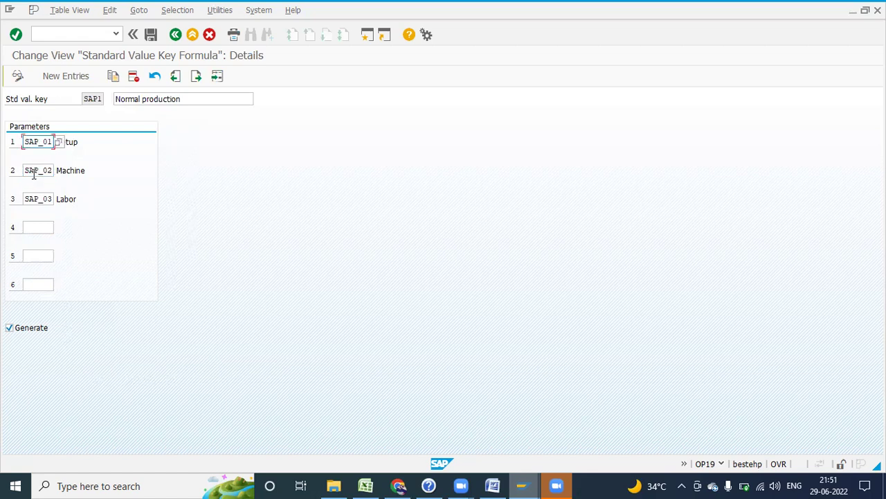
pyautogui.press('Down')
pyautogui.click(31, 224)
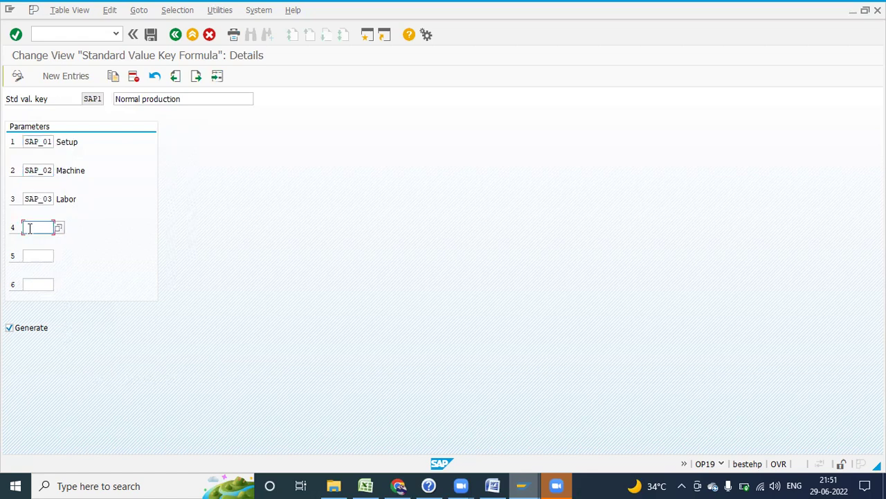
pyautogui.press('F3')
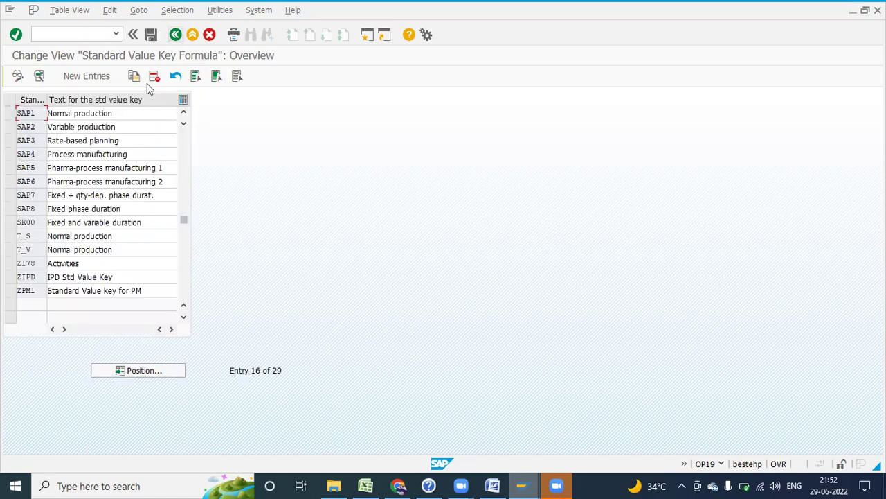
pyautogui.press('F3')
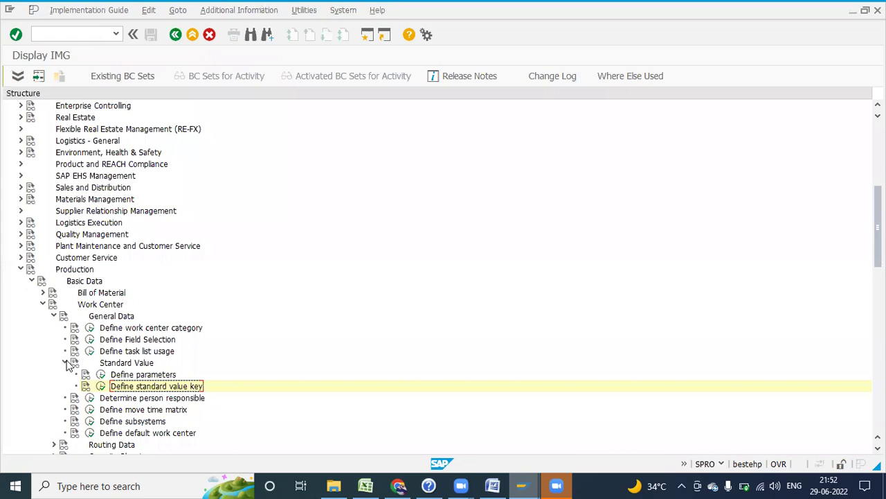
# Collapse General Data, expand Capacity Planning and Work Center Formulas, and open Define formula parameters for work centers.
pyautogui.click(66, 363)
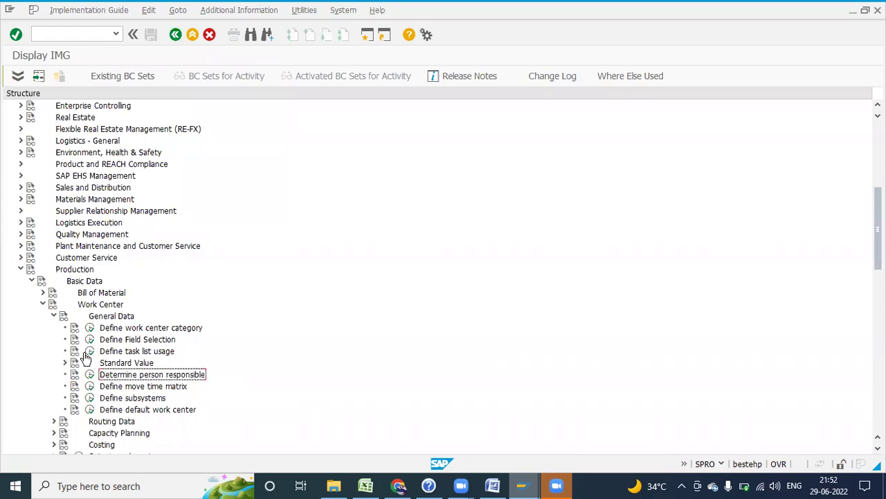
pyautogui.click(53, 316)
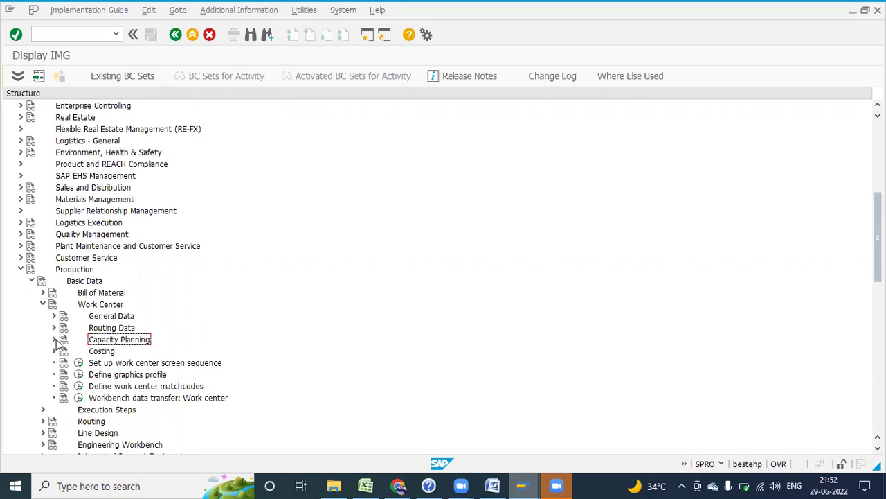
pyautogui.click(54, 339)
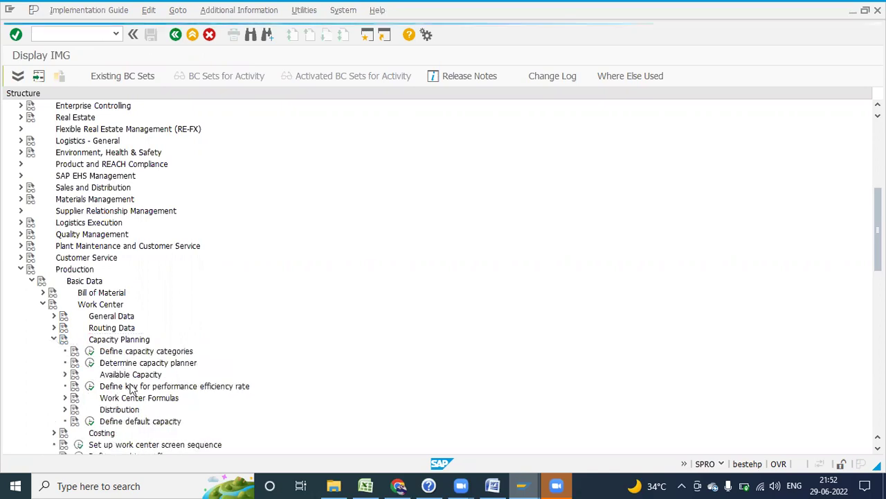
pyautogui.click(64, 398)
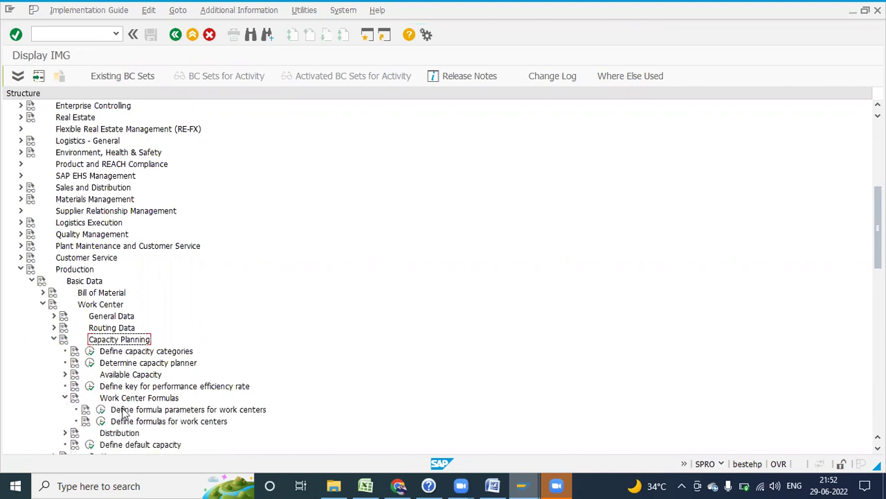
pyautogui.click(102, 410)
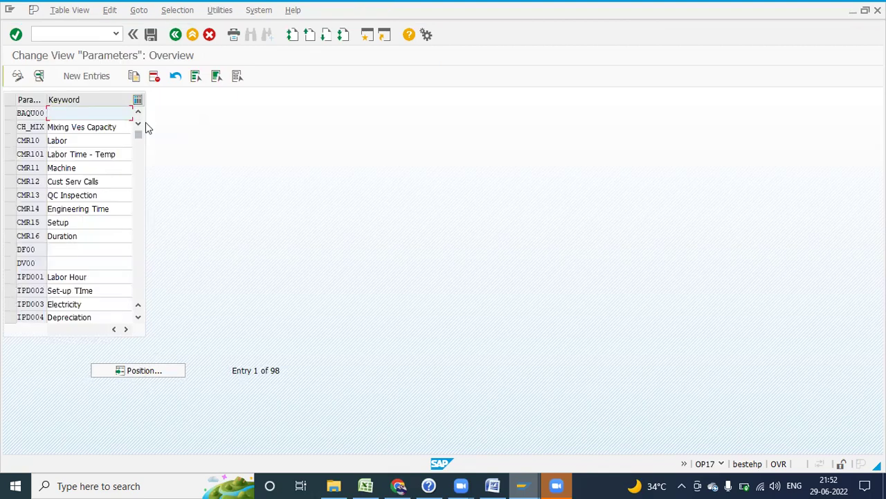
# View the details of formula parameter BAQU00 and return to the IMG structure.
pyautogui.click(33, 116)
pyautogui.doubleClick(33, 116)
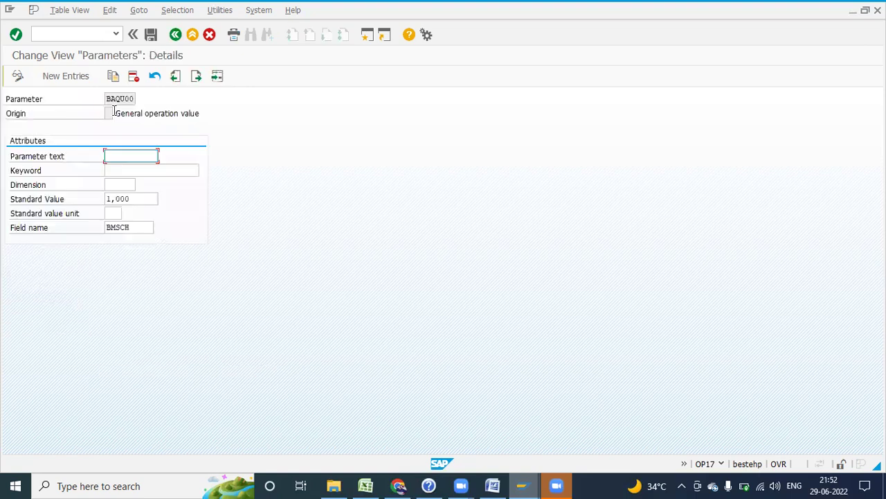
pyautogui.press('Return')
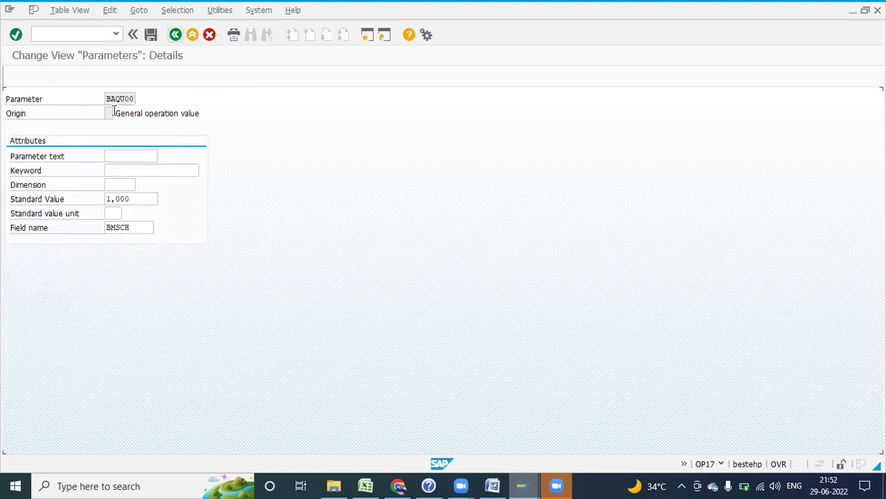
pyautogui.press('F3')
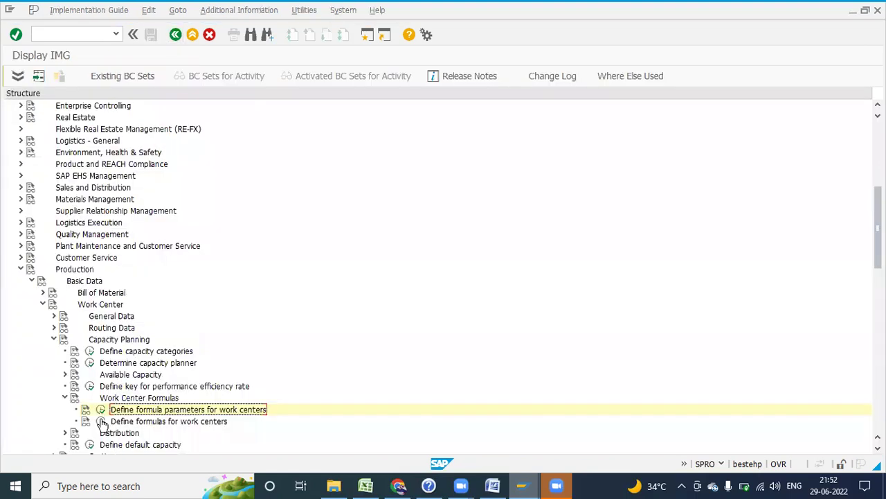
# Open Define formulas for work centers, view the CMRF1 Labor Time formula and return to the formula overview.
pyautogui.click(101, 421)
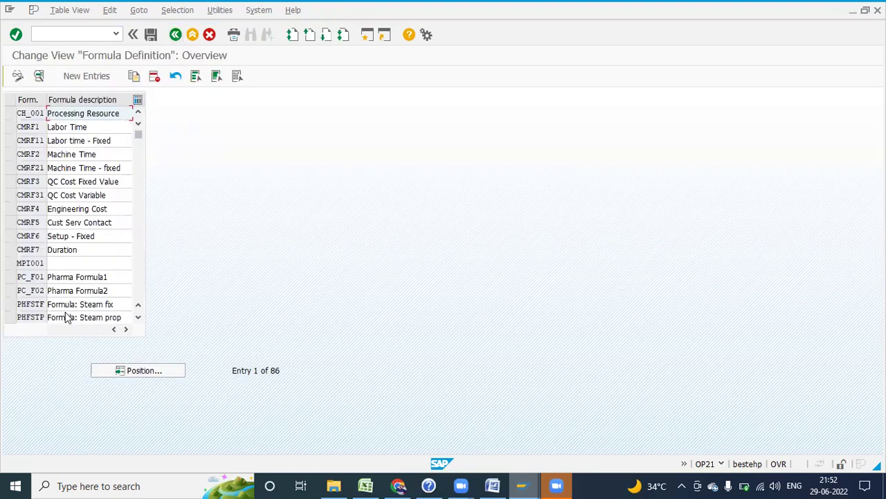
pyautogui.doubleClick(29, 129)
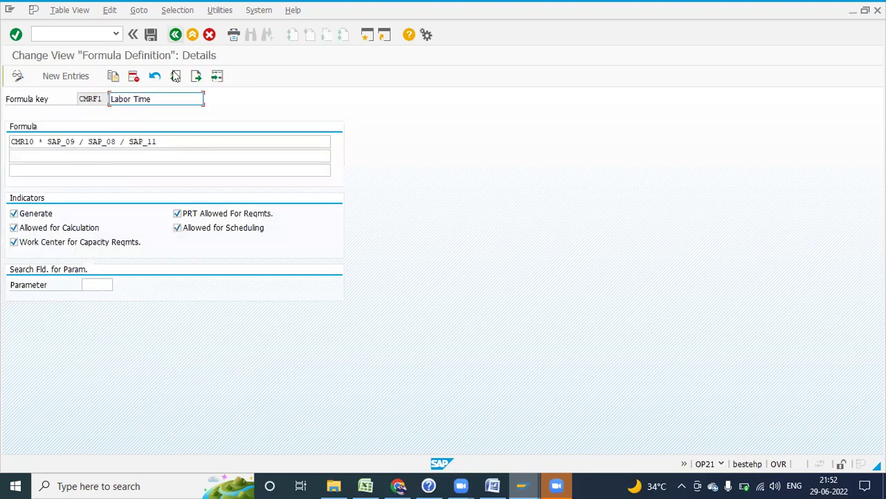
pyautogui.press('Return')
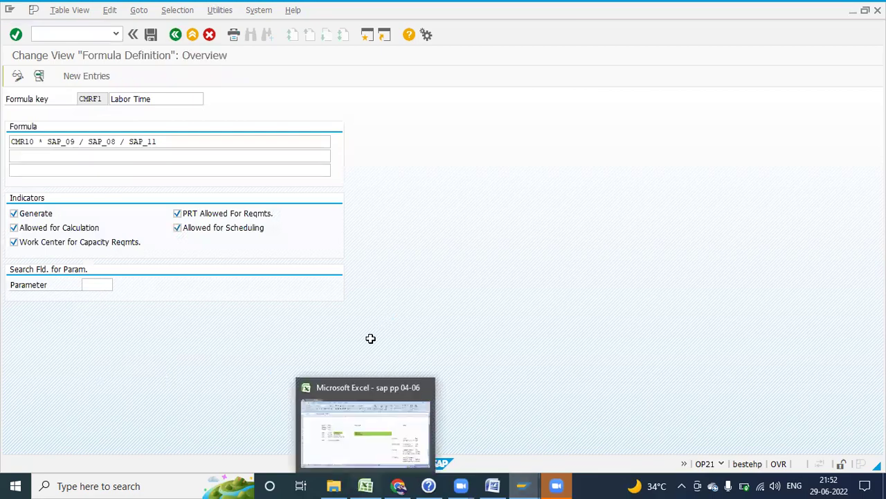
# Switch to the Excel workbook and copy the formula key Sap002 from H41 of the Workcenter sheet.
pyautogui.click(364, 485)
pyautogui.moveTo(442, 176); pyautogui.dragTo(378, 194)
pyautogui.scroll(5, 378, 193)
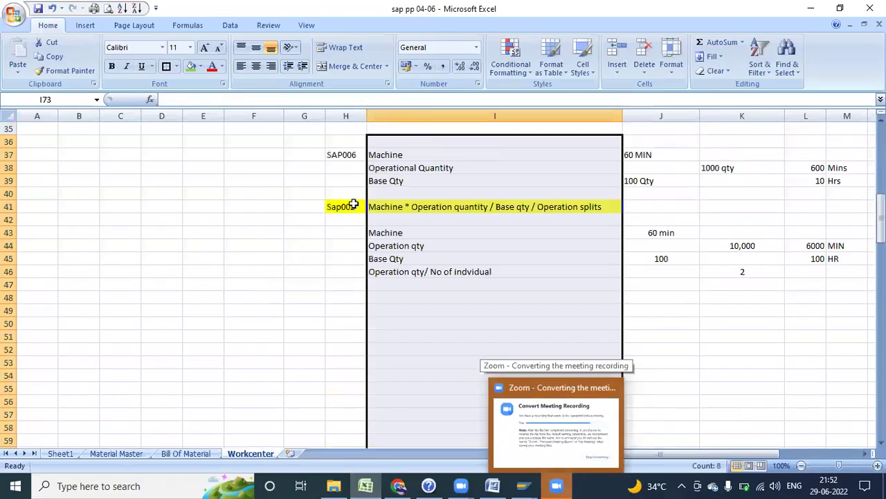
pyautogui.click(352, 207)
pyautogui.hotkey('ctrl', 'c')
# Switch back to SAP, position the formula list to the copied key Sap002 and open its details.
pyautogui.hotkey('alt', 'Tab')
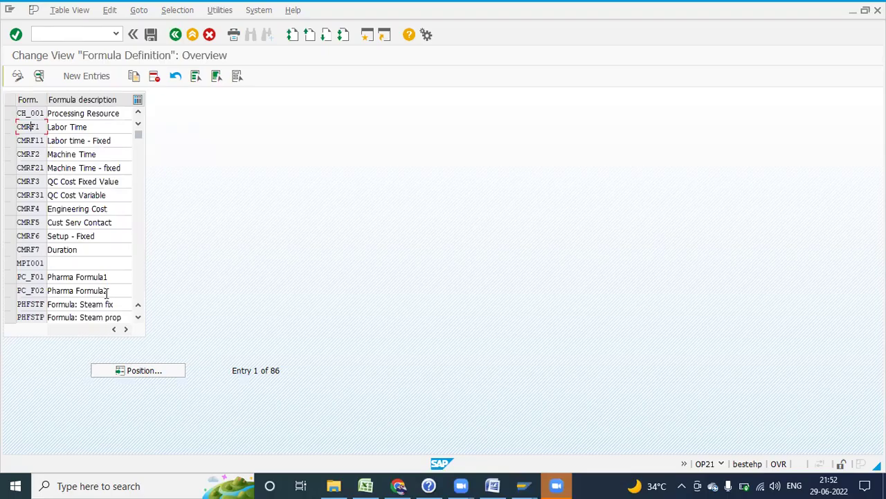
pyautogui.click(122, 373)
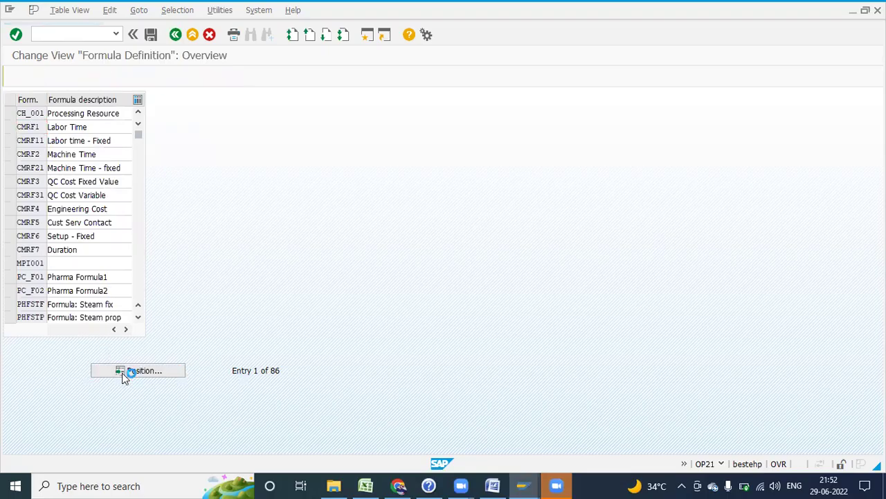
pyautogui.hotkey('ctrl', 'v')
pyautogui.press('Return')
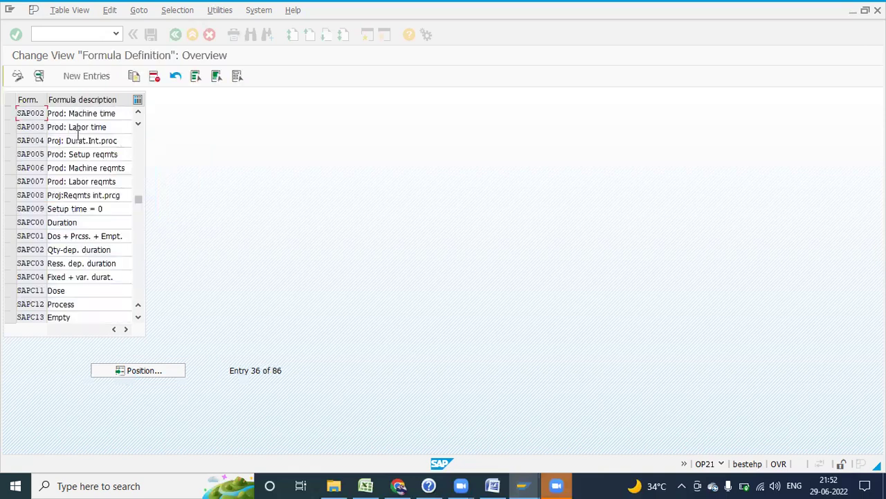
pyautogui.moveTo(114, 113); pyautogui.dragTo(35, 114)
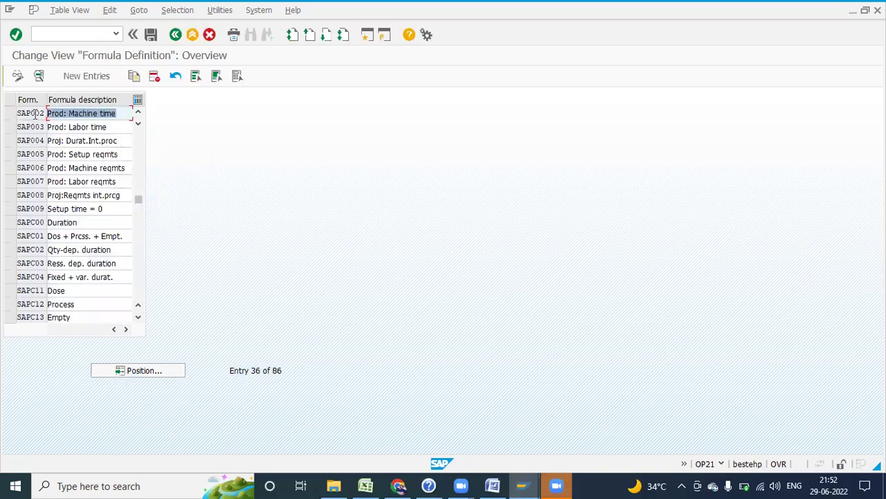
pyautogui.doubleClick(35, 115)
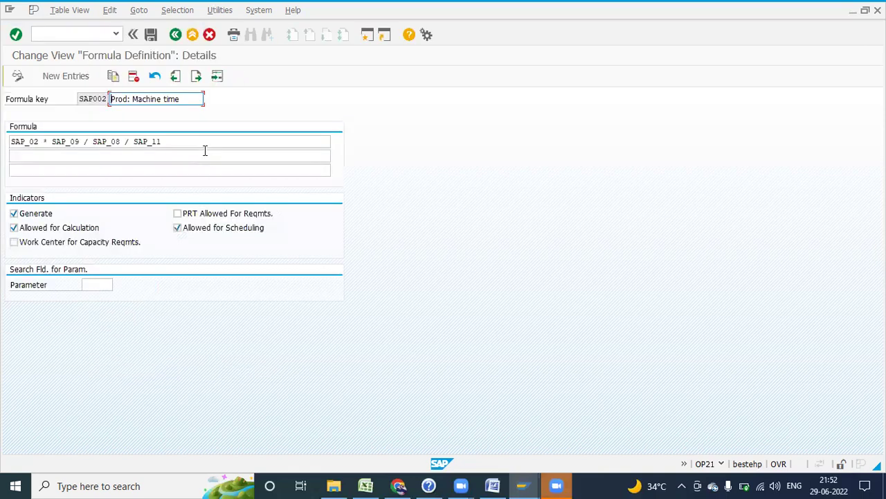
# Copy the SAP002 formula SAP_02 * SAP_09 / SAP_08 / SAP_11 and paste it into cell I49 in Excel.
pyautogui.moveTo(183, 141); pyautogui.dragTo(6, 141)
pyautogui.click(6, 142)
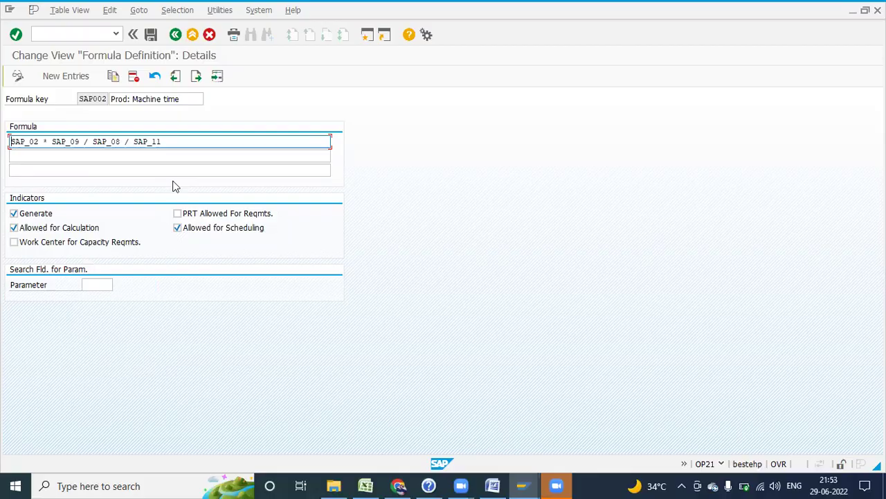
pyautogui.hotkey('alt', 'Tab')
pyautogui.hotkey('ctrl', 'v')
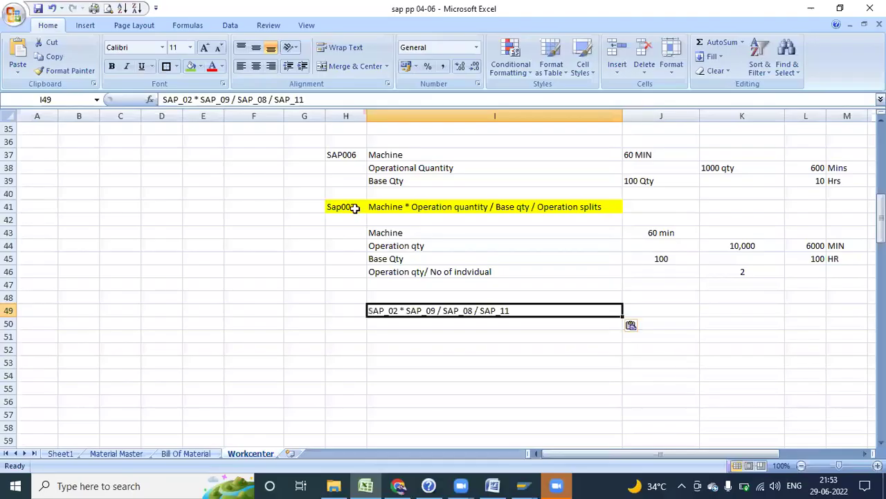
# Copy the Sap002 label from H41 into H49 beside the pasted formula.
pyautogui.click(352, 206)
pyautogui.hotkey('ctrl', 'c')
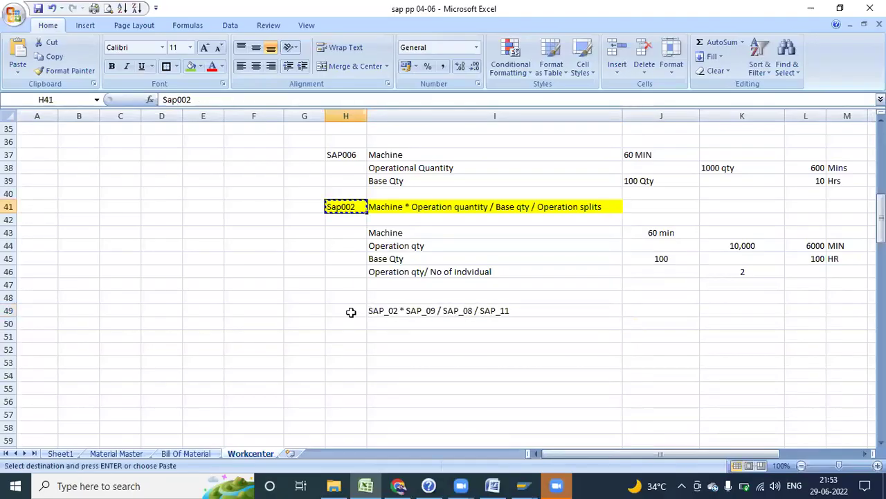
pyautogui.click(351, 311)
pyautogui.hotkey('ctrl', 'v')
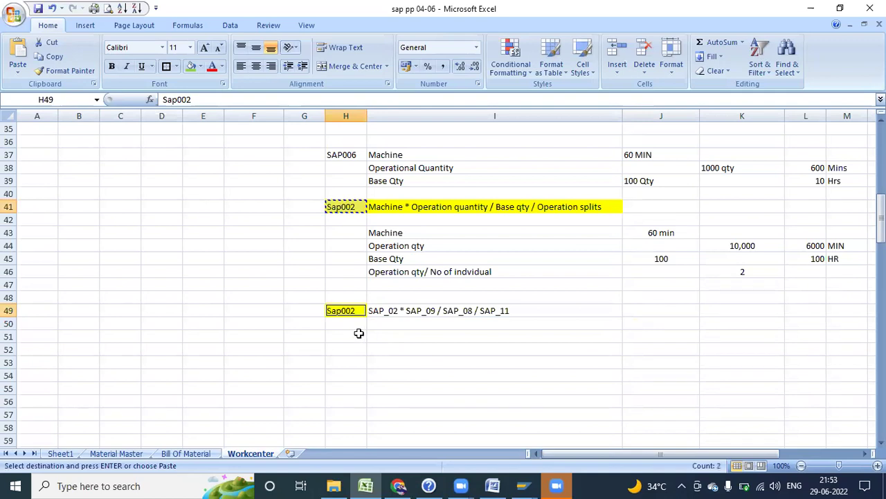
# Enter the parameter key sap_02 in cell H51 and begin the next key in H52.
pyautogui.click(359, 333)
pyautogui.write('sap_02')
pyautogui.press('Return')
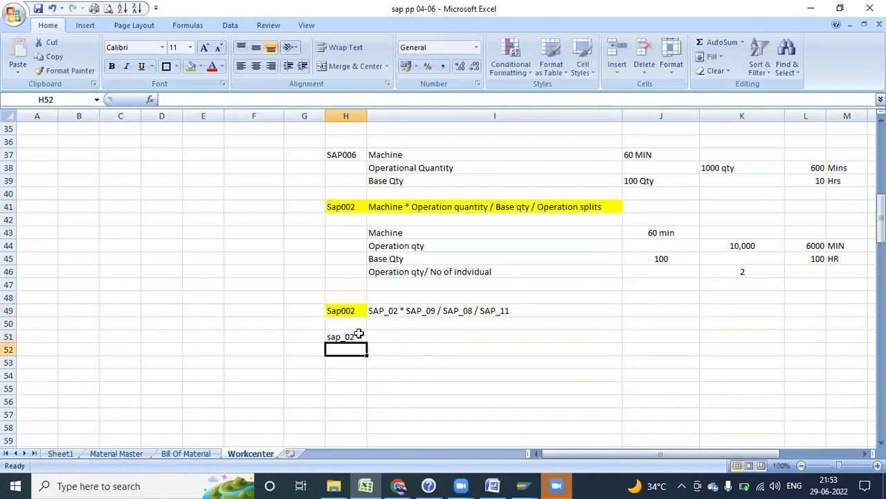
pyautogui.write('sap_02')
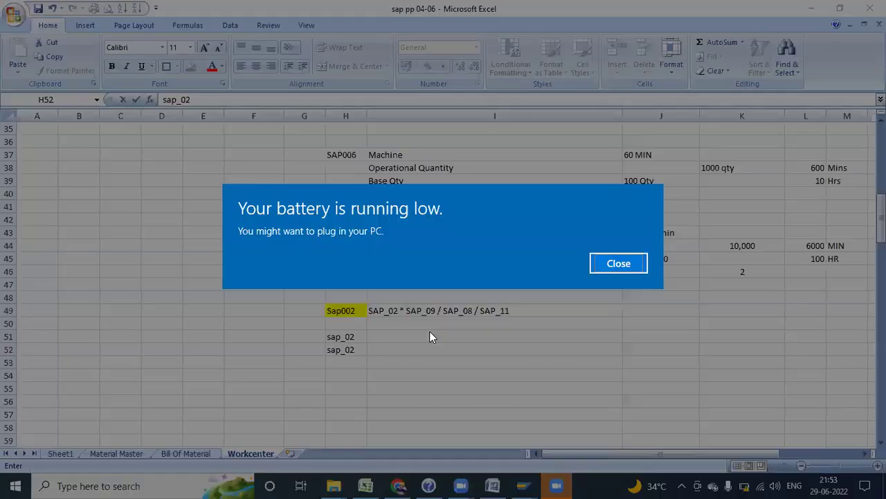
# Dismiss the low-battery warning and raise the screen brightness.
pyautogui.press('Escape')
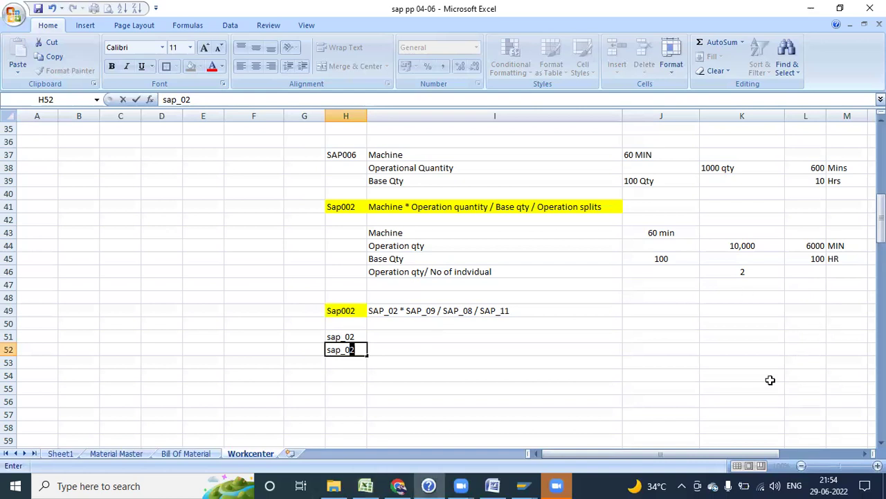
pyautogui.press('XF86MonBrightnessUp')
pyautogui.press('XF86MonBrightnessUp')
pyautogui.press('XF86MonBrightnessUp')
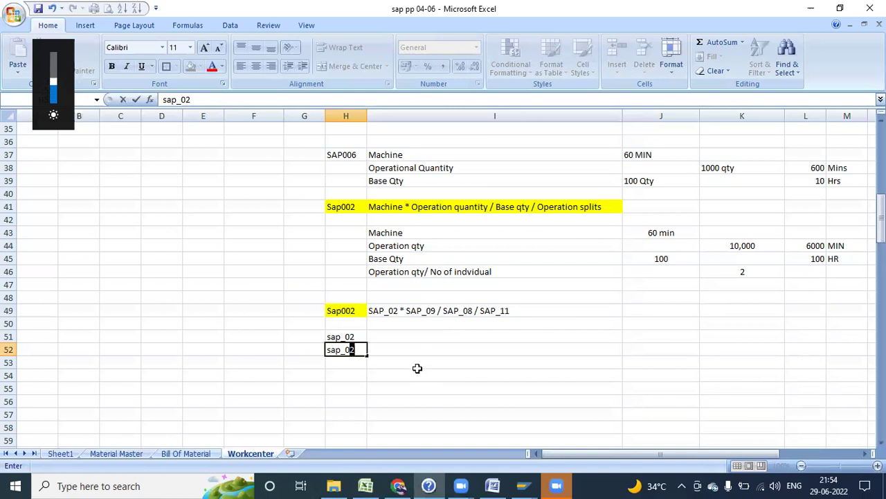
# Set the parameter key in cell H52 to sap_09.
pyautogui.moveTo(391, 374); pyautogui.dragTo(372, 358)
pyautogui.doubleClick(364, 351)
pyautogui.press('BackSpace')
pyautogui.write('9sap')
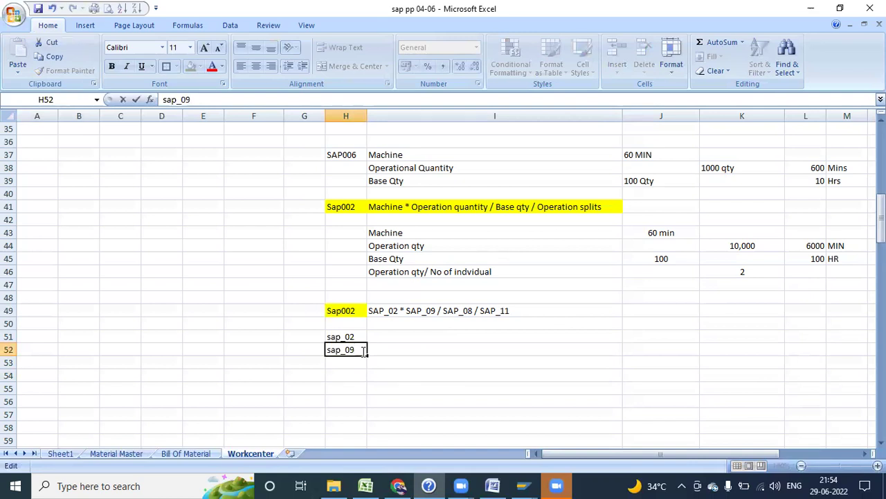
pyautogui.press('BackSpace')
pyautogui.press('BackSpace')
pyautogui.press('BackSpace')
pyautogui.press('Return')
# Enter the parameter keys sap_08 in cell H53 and sap_11 in cell H54.
pyautogui.write('sap_0')
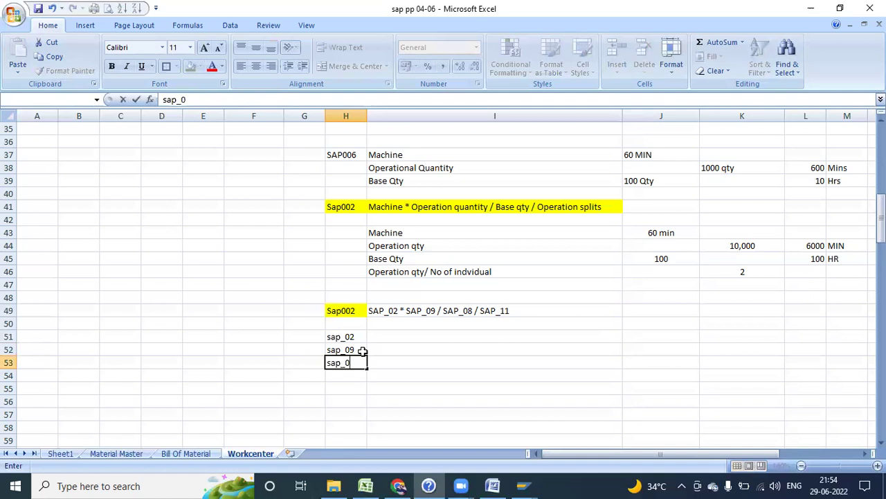
pyautogui.write('8')
pyautogui.press('Return')
pyautogui.write('sap')
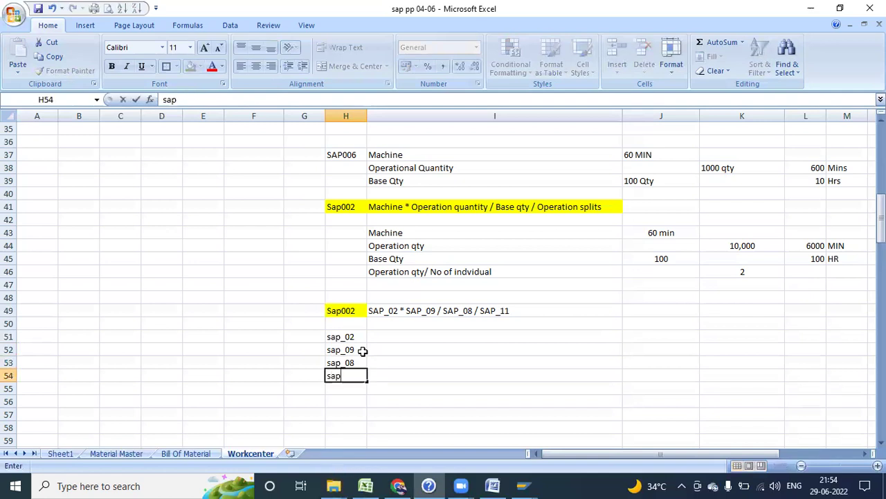
pyautogui.write('_11')
pyautogui.press('Return')
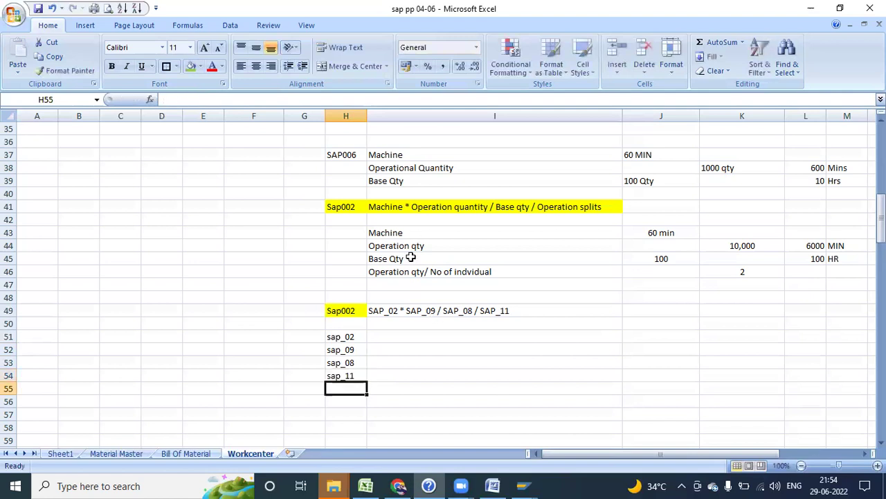
# Copy the descriptions Machine through Operation qty/ No of indvidual from I43:I46 into I51:I54 beside the parameter keys.
pyautogui.moveTo(409, 233); pyautogui.dragTo(410, 270)
pyautogui.hotkey('ctrl', 'c')
pyautogui.click(398, 344)
pyautogui.hotkey('ctrl', 'v')
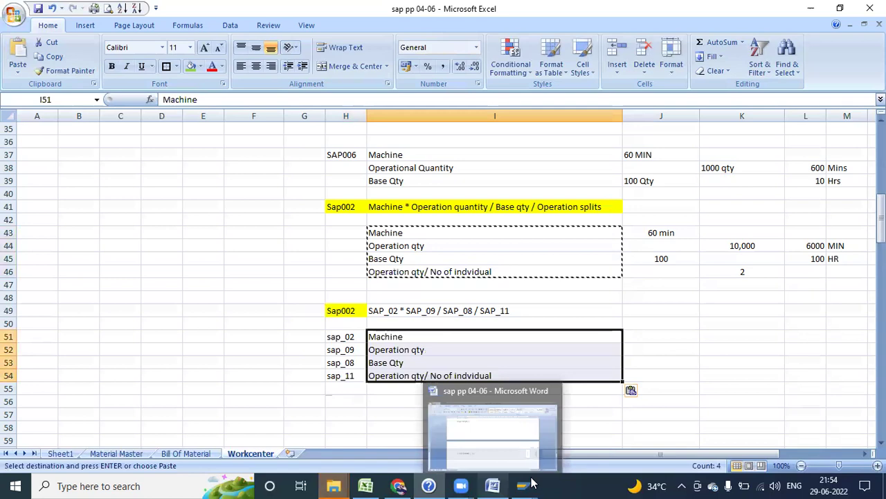
# Switch to the SAP formula window, leave the SAP002 details and open the Parameters overview.
pyautogui.click(531, 484)
pyautogui.click(472, 443)
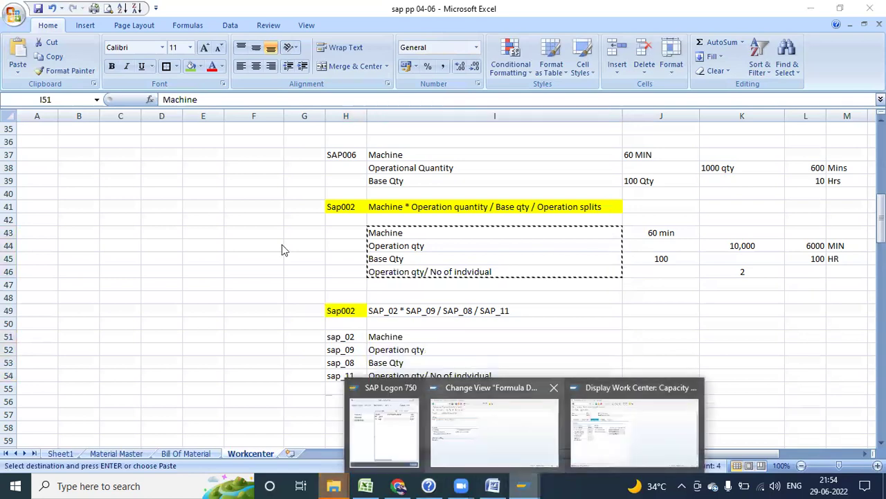
pyautogui.moveTo(191, 141); pyautogui.dragTo(6, 91)
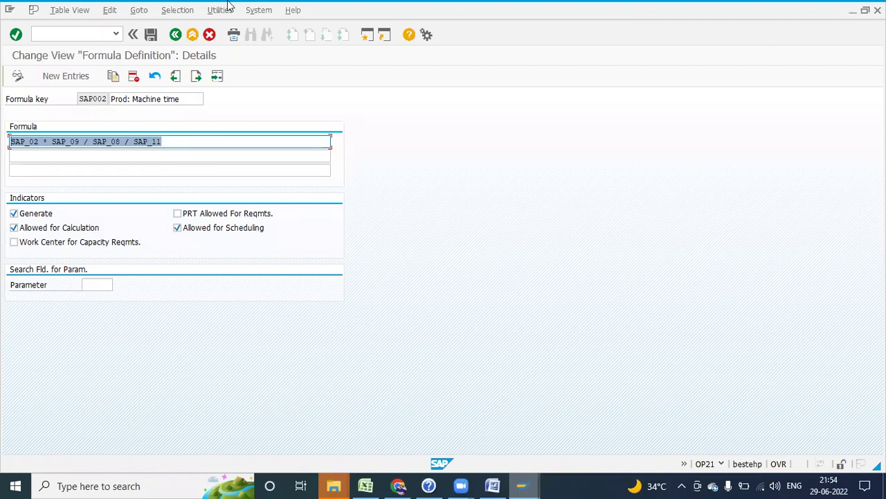
pyautogui.press('F3')
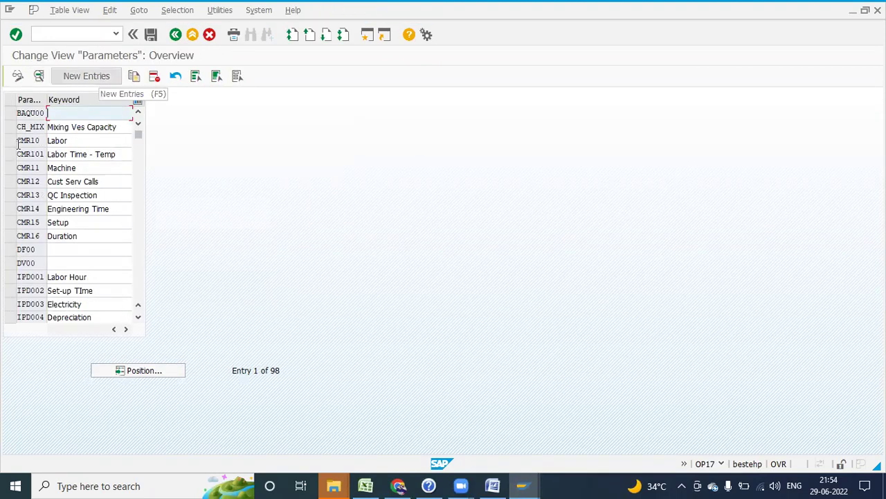
# Copy the key sap_02 from H51 in Excel and position the SAP parameter list to it.
pyautogui.click(368, 470)
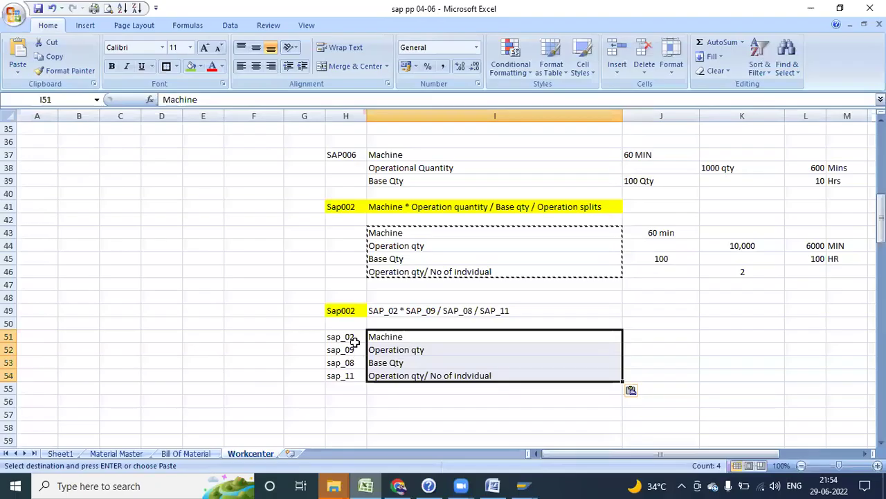
pyautogui.click(355, 338)
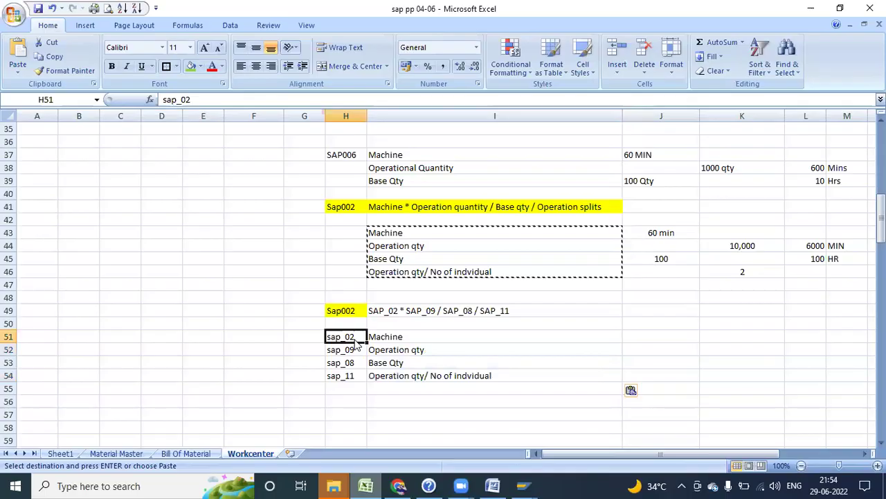
pyautogui.hotkey('alt', 'Tab')
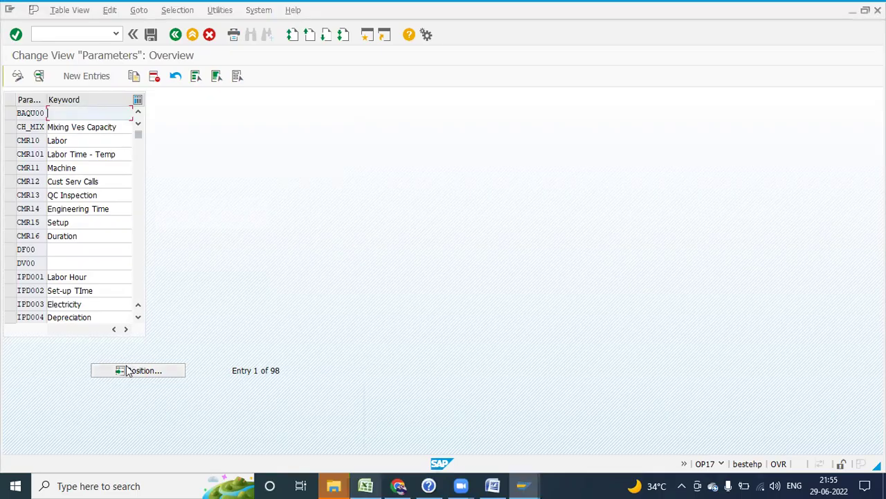
pyautogui.click(128, 370)
pyautogui.hotkey('ctrl', 'v')
pyautogui.press('Return')
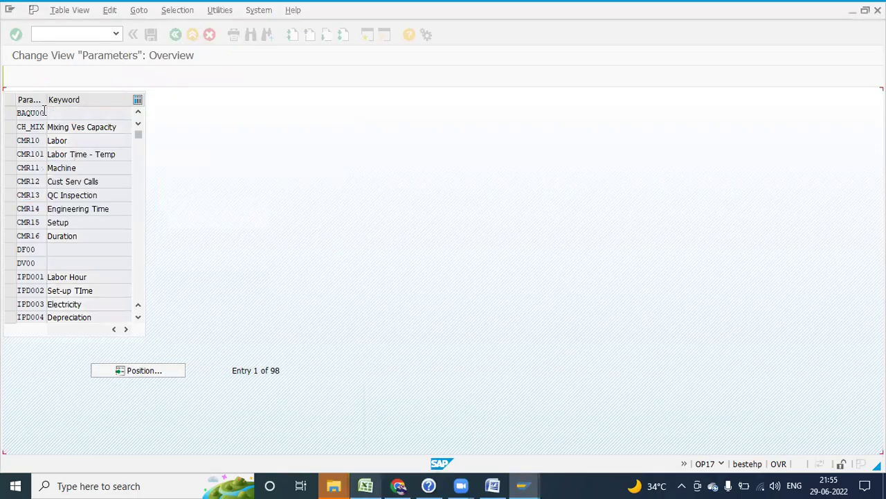
# Open the SAP_02 parameter details, examine its text, keyword, dimension and standard value unit, and return to the overview.
pyautogui.doubleClick(38, 115)
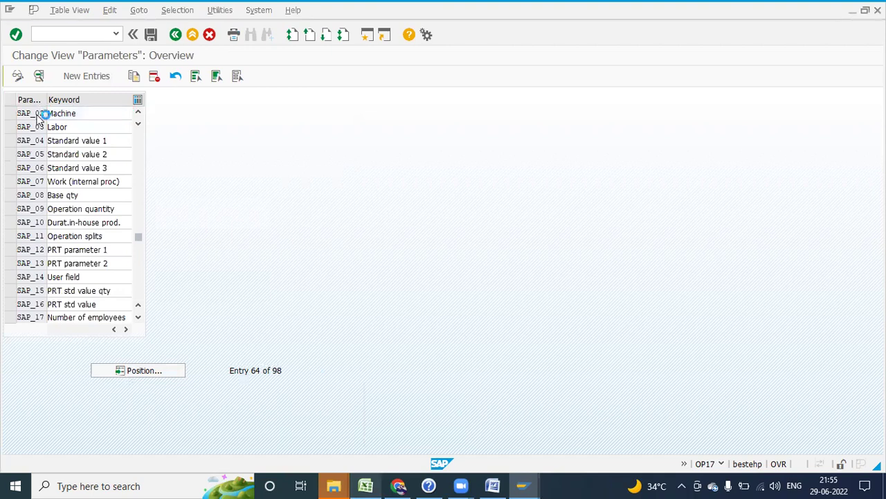
pyautogui.click(111, 214)
pyautogui.click(127, 184)
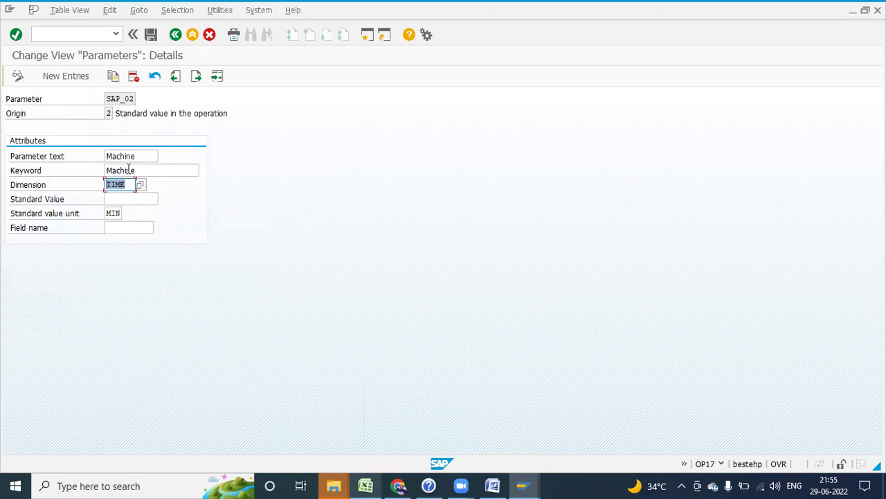
pyautogui.doubleClick(138, 156)
pyautogui.doubleClick(141, 169)
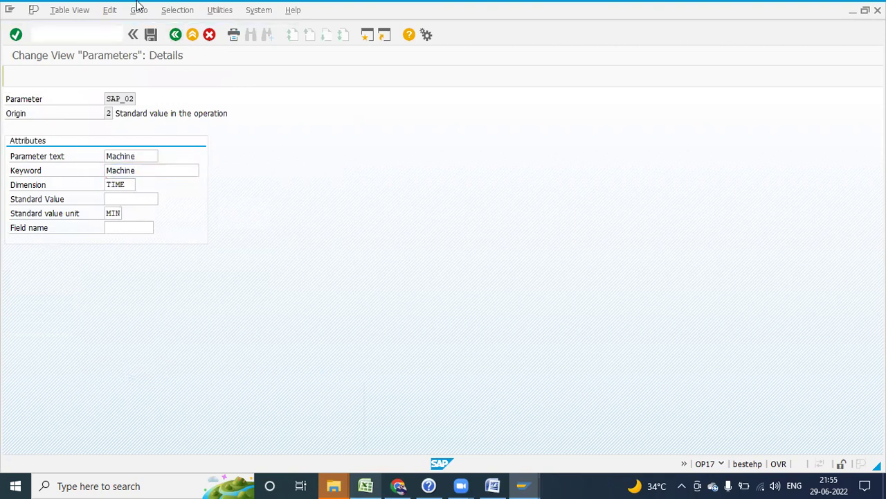
pyautogui.press('F3')
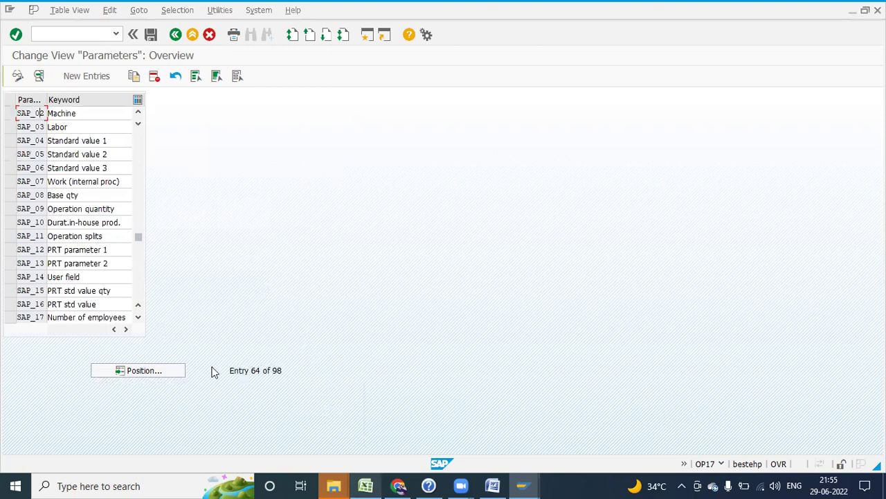
# Switch back to the Excel workbook and review the Sap002 formula and its parameter list in H49:I54.
pyautogui.click(461, 485)
pyautogui.click(469, 436)
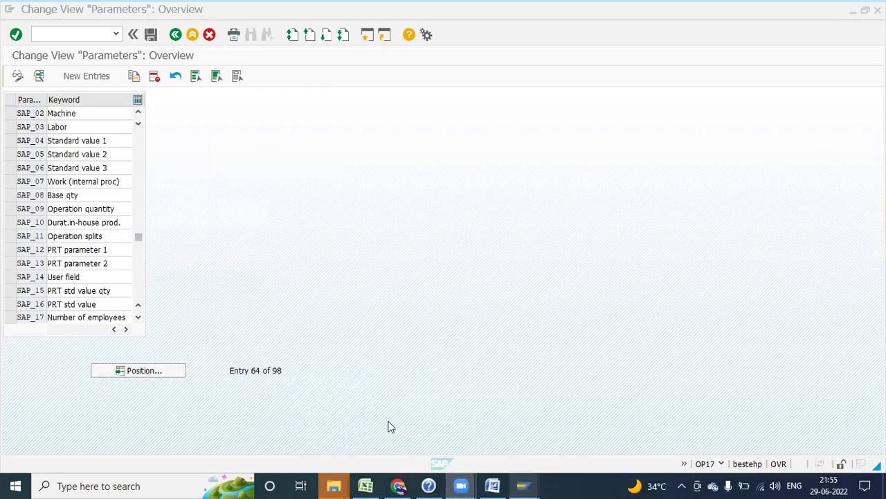
pyautogui.click(367, 485)
pyautogui.click(388, 385)
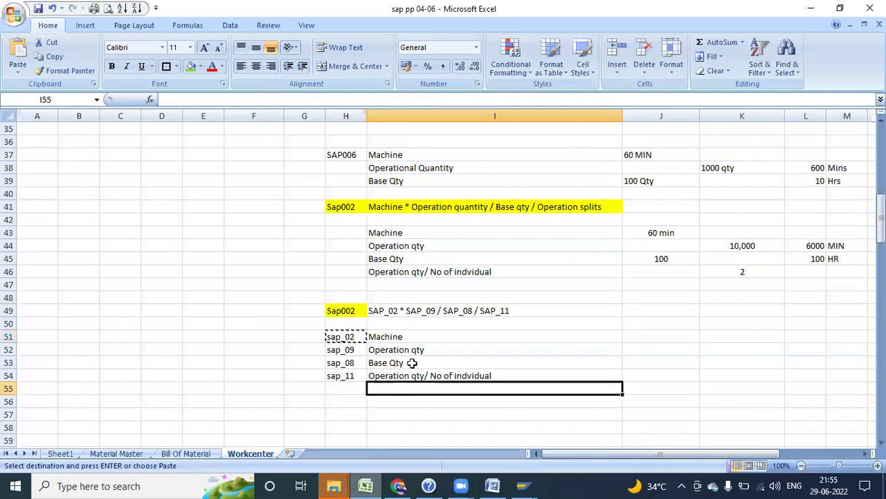
pyautogui.moveTo(430, 309); pyautogui.dragTo(337, 377)
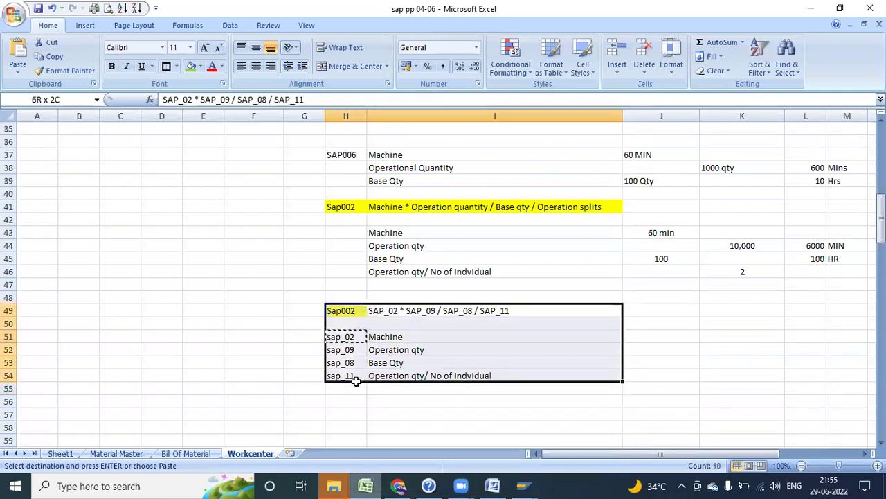
pyautogui.click(151, 310)
pyautogui.press('Escape')
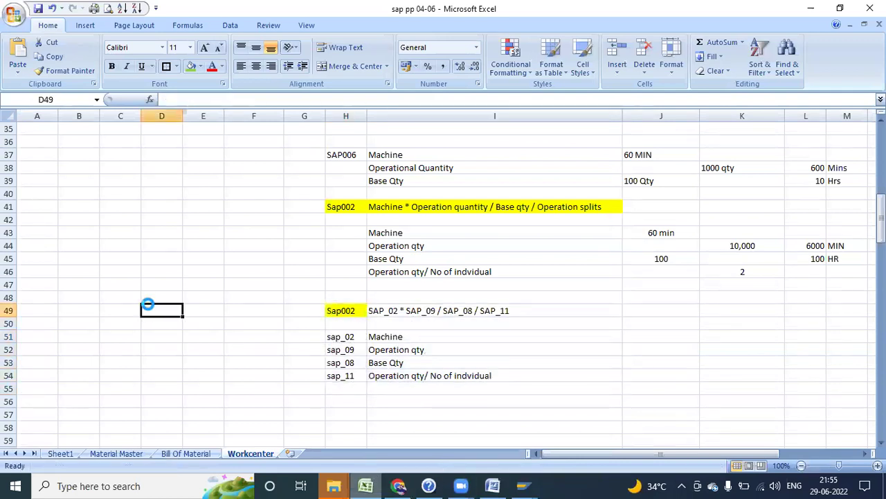
# Delete the empty rows 57 to 132 between the Sap002 parameter list and the start and end time table.
pyautogui.moveTo(327, 399); pyautogui.dragTo(100, 128)
pyautogui.click(372, 313)
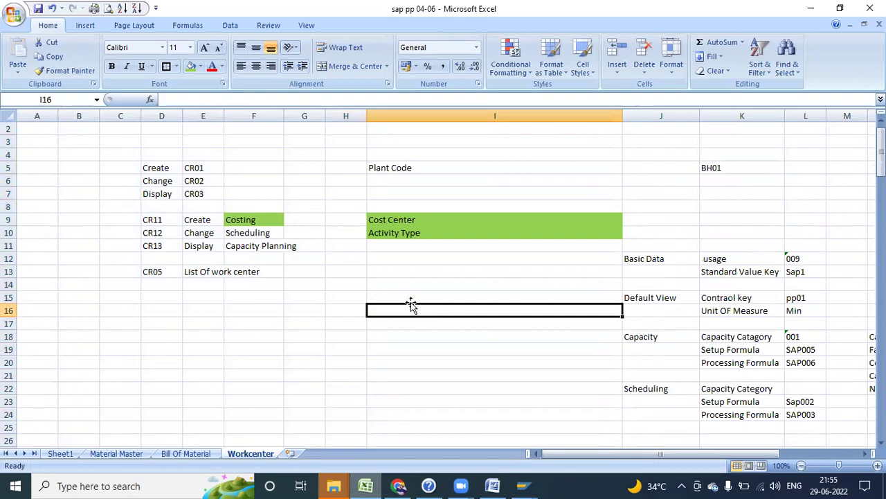
pyautogui.moveTo(447, 350); pyautogui.dragTo(462, 462)
pyautogui.moveTo(454, 423); pyautogui.dragTo(430, 476)
pyautogui.moveTo(383, 293); pyautogui.dragTo(323, 468)
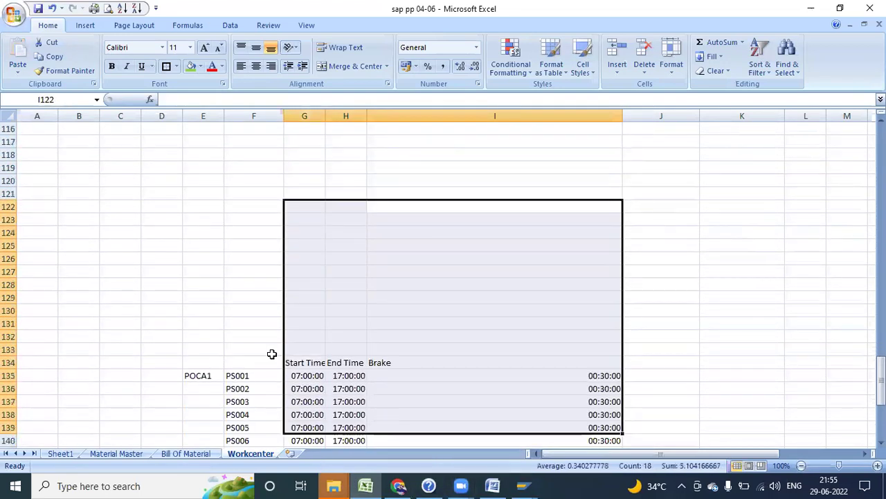
pyautogui.click(9, 337)
pyautogui.moveTo(9, 338); pyautogui.dragTo(20, 415)
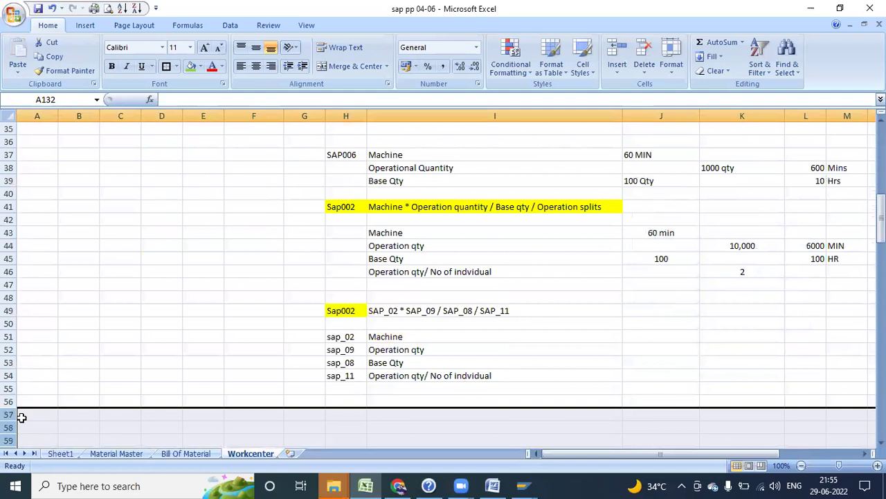
pyautogui.rightClick(21, 418)
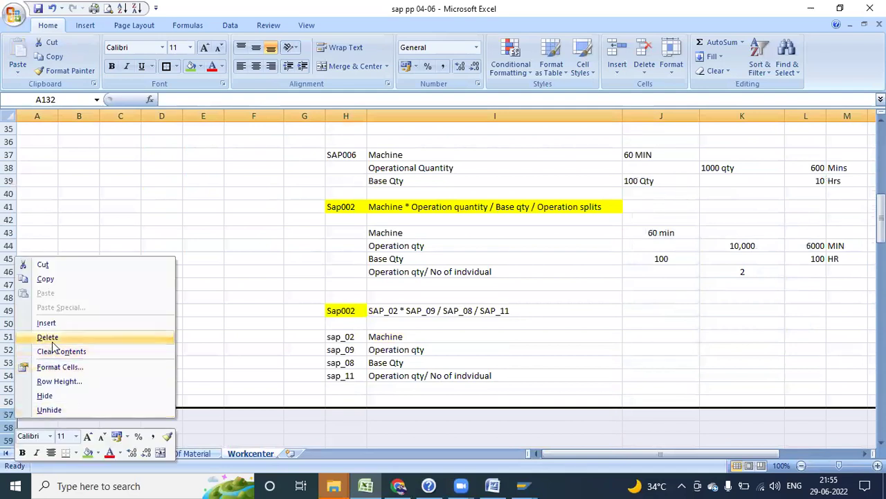
pyautogui.click(47, 336)
# Switch to the SAP Display Work Center window and start transaction SE16N.
pyautogui.moveTo(525, 484)
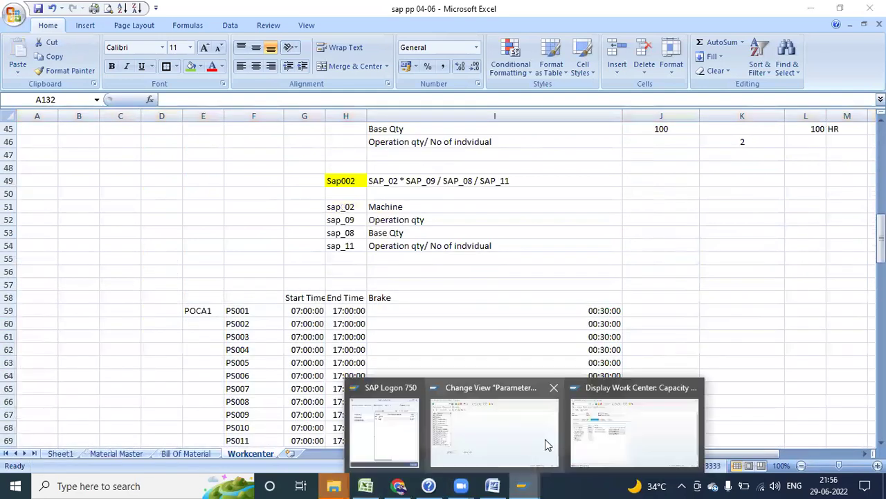
pyautogui.click(587, 436)
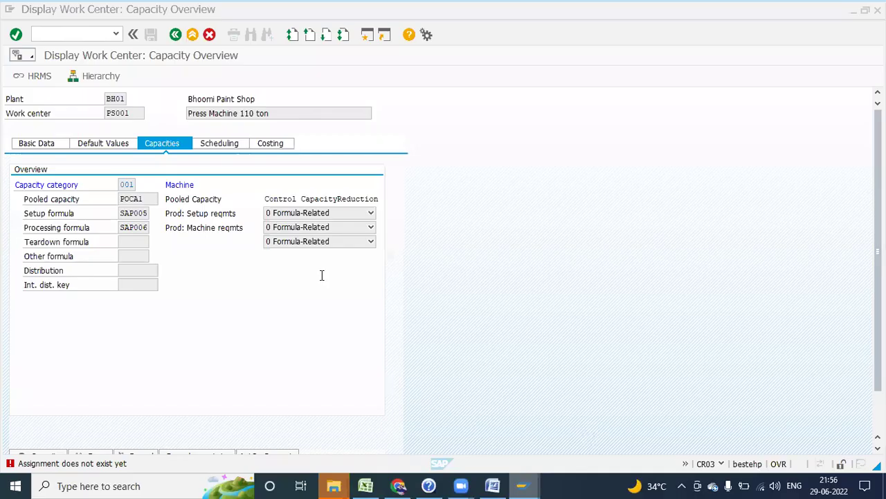
pyautogui.click(69, 33)
pyautogui.write('/nse16n')
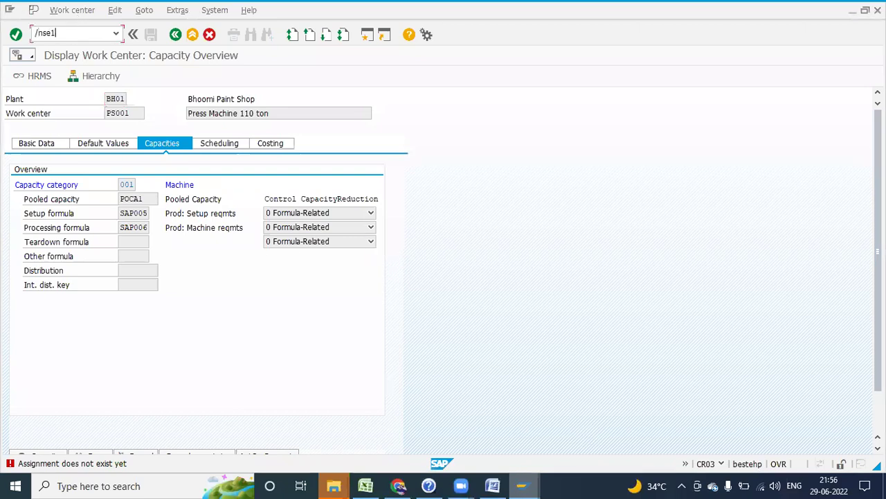
pyautogui.press('Return')
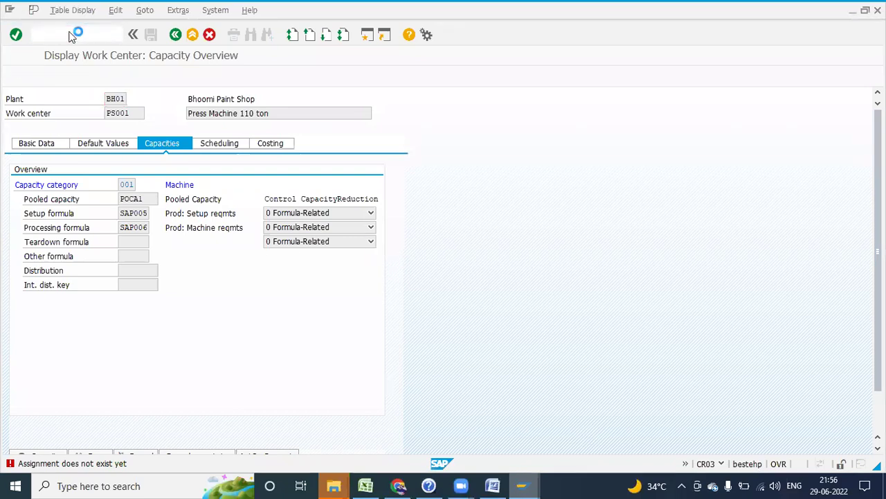
# Load table CRHD in the General Table Display and examine its parameter, unit, control key and other selection fields.
pyautogui.write('crhd')
pyautogui.press('Return')
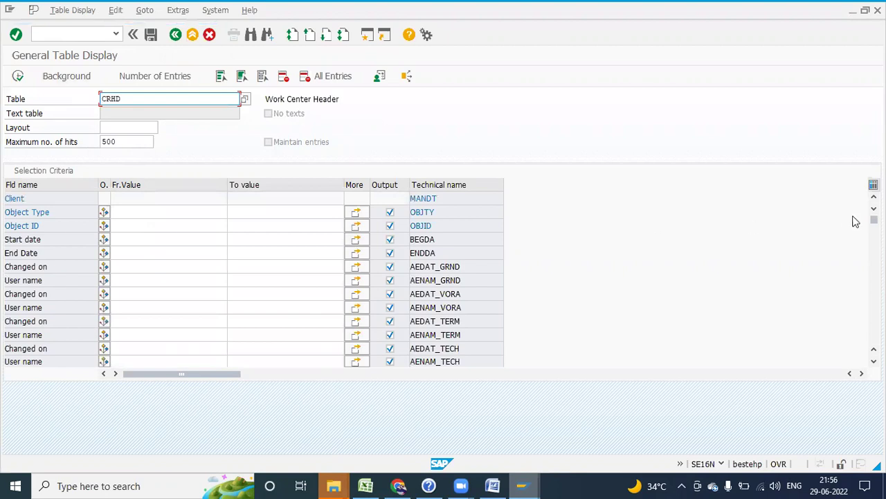
pyautogui.moveTo(874, 219); pyautogui.dragTo(874, 233)
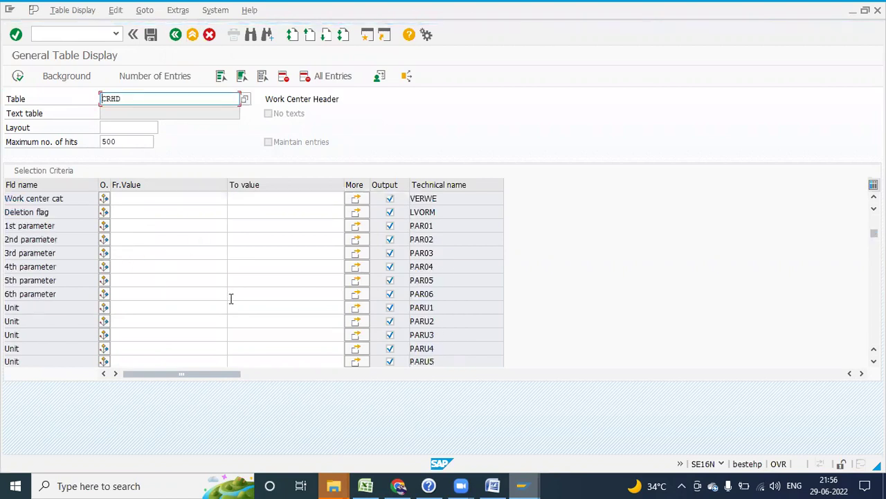
pyautogui.moveTo(874, 233); pyautogui.dragTo(874, 271)
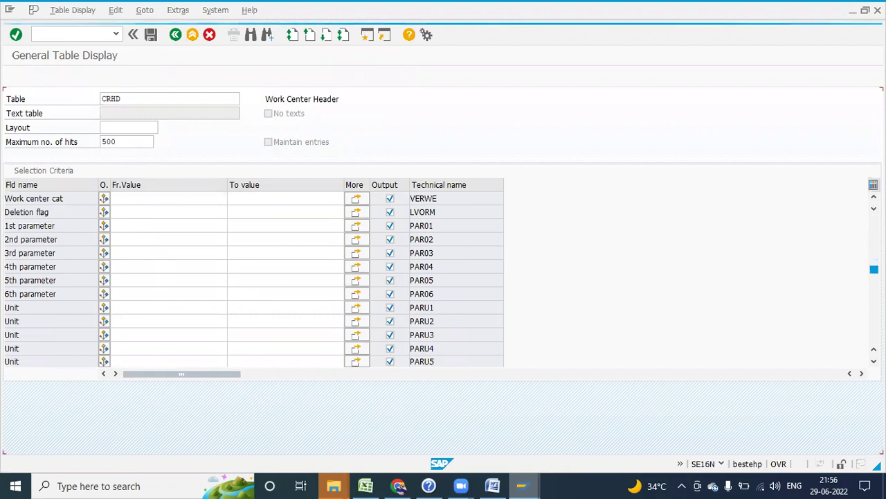
pyautogui.moveTo(874, 269); pyautogui.dragTo(874, 310)
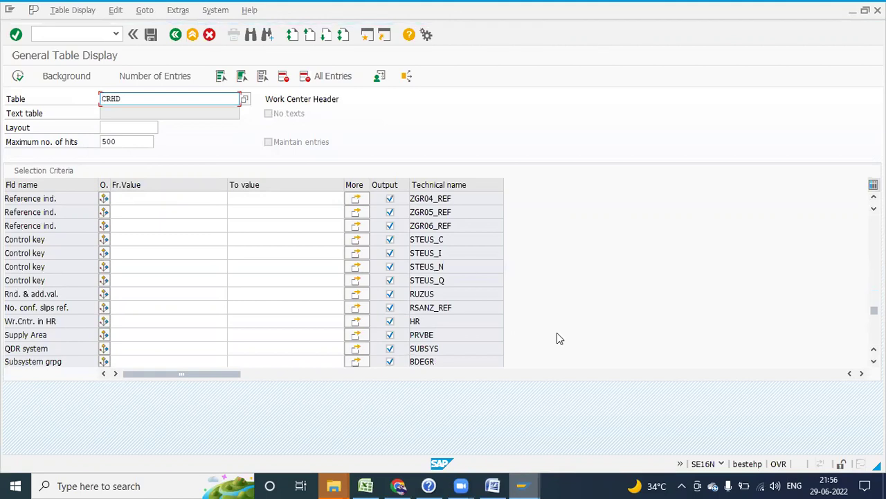
pyautogui.moveTo(874, 310); pyautogui.dragTo(874, 219)
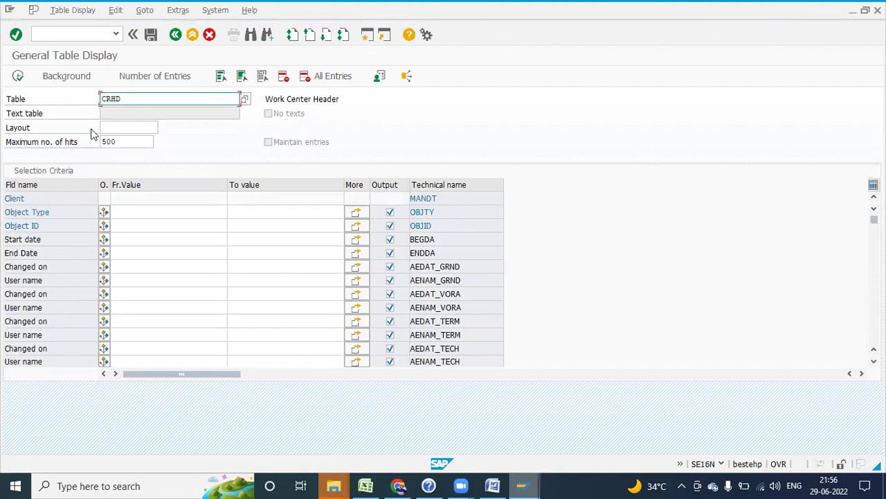
# Start transaction CR05, clear the work center filter, list the work centers of plant BH01, and return to the selection screen.
pyautogui.click(85, 30)
pyautogui.write('/ndb02')
pyautogui.press('Return')
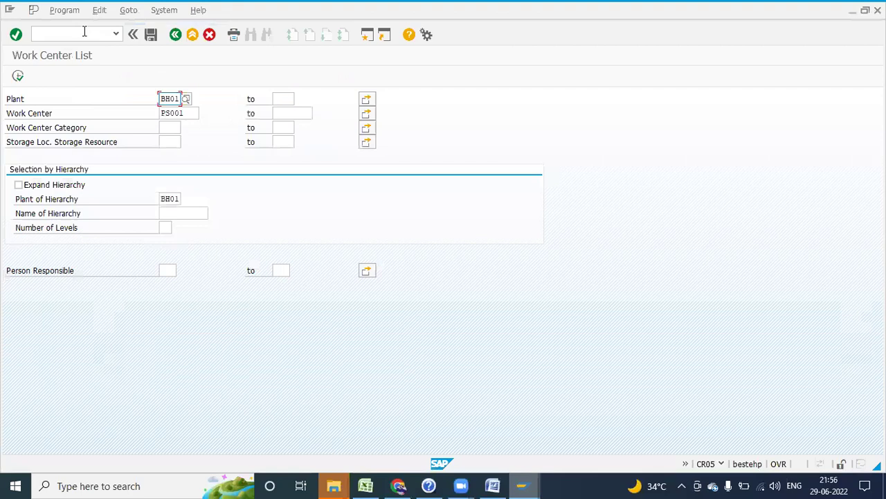
pyautogui.click(178, 115)
pyautogui.press('BackSpace')
pyautogui.press('BackSpace')
pyautogui.press('BackSpace')
pyautogui.press('BackSpace')
pyautogui.press('BackSpace')
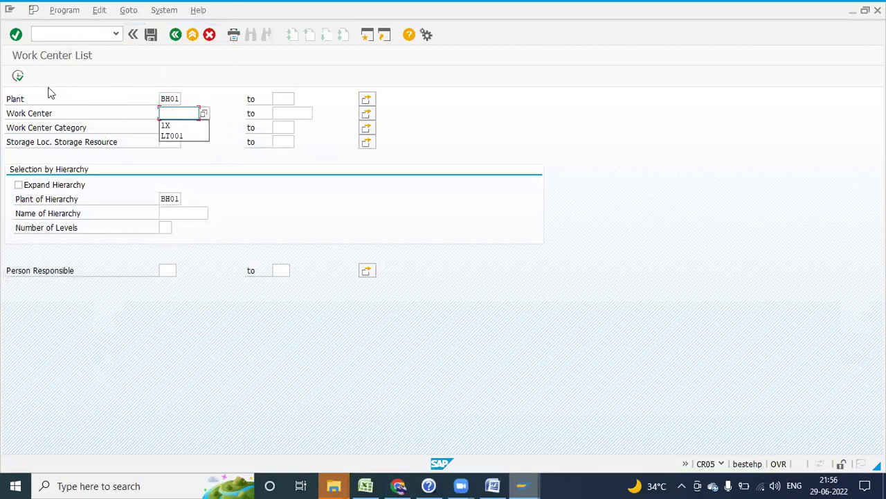
pyautogui.click(19, 75)
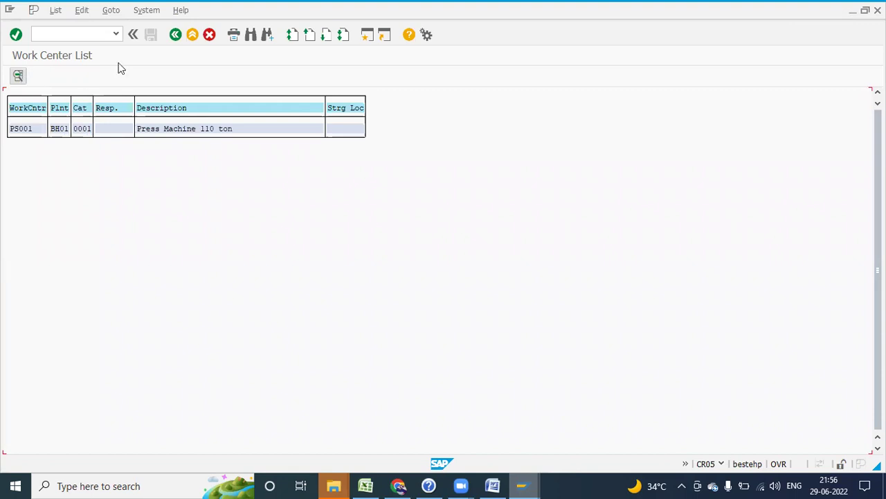
pyautogui.press('F3')
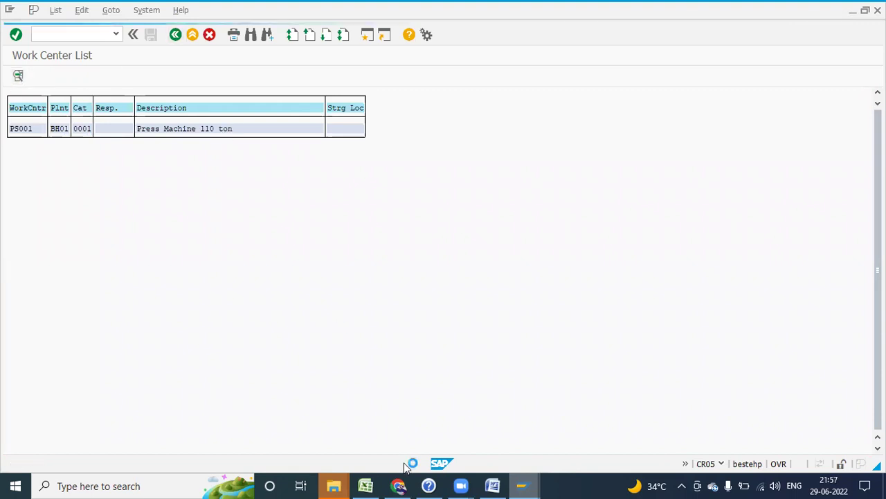
pyautogui.moveTo(396, 468)
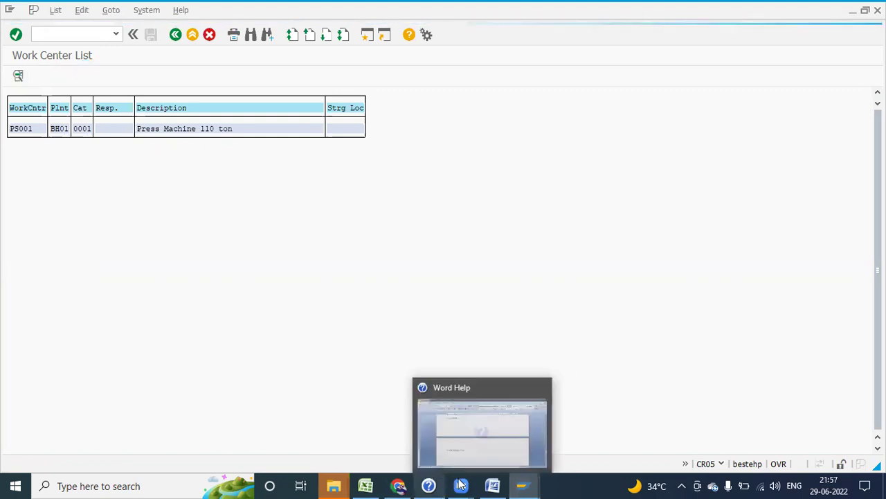
pyautogui.moveTo(461, 485)
pyautogui.click(503, 424)
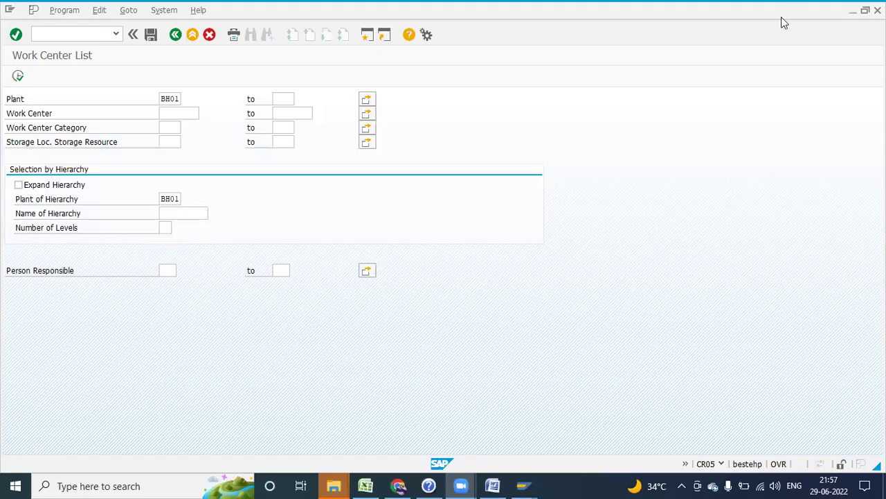
pyautogui.click(537, 208)
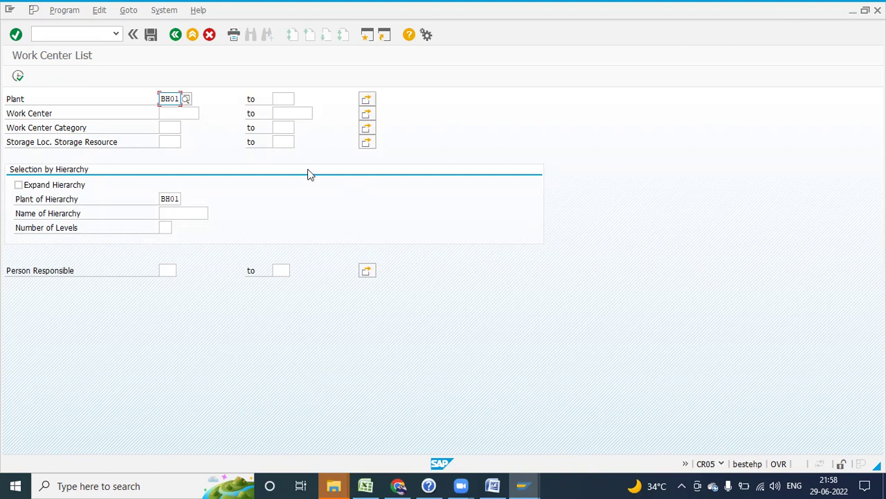
# Leave the work center list, start transaction SE16N, and load table MARA for general material data.
pyautogui.click(87, 36)
pyautogui.write('/n')
pyautogui.press('Return')
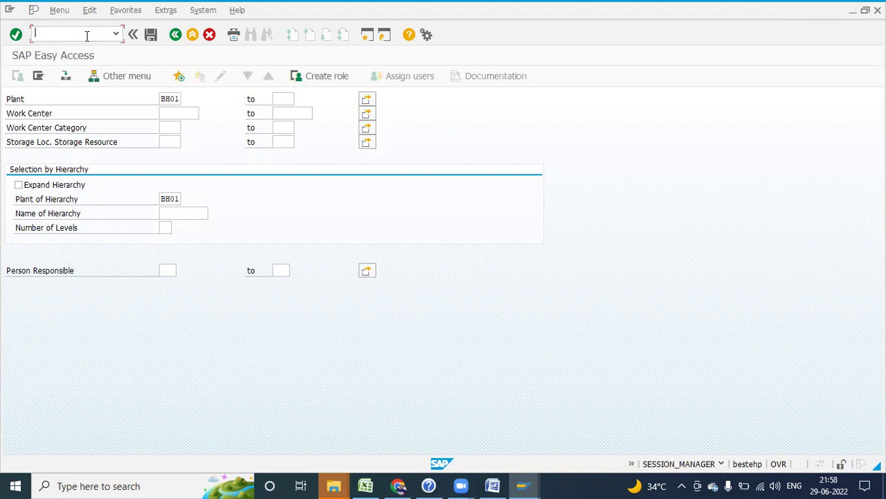
pyautogui.write('se16n')
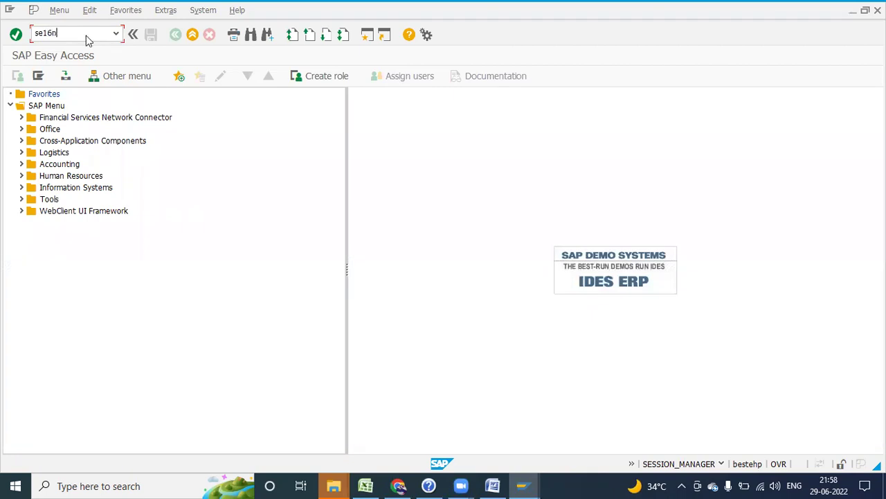
pyautogui.press('Return')
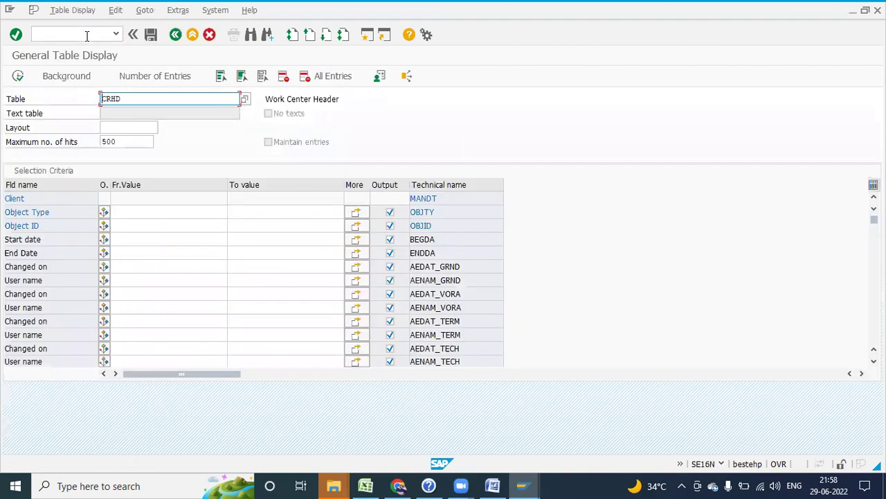
pyautogui.hotkey('shift', 'End')
pyautogui.write('mara')
pyautogui.press('Return')
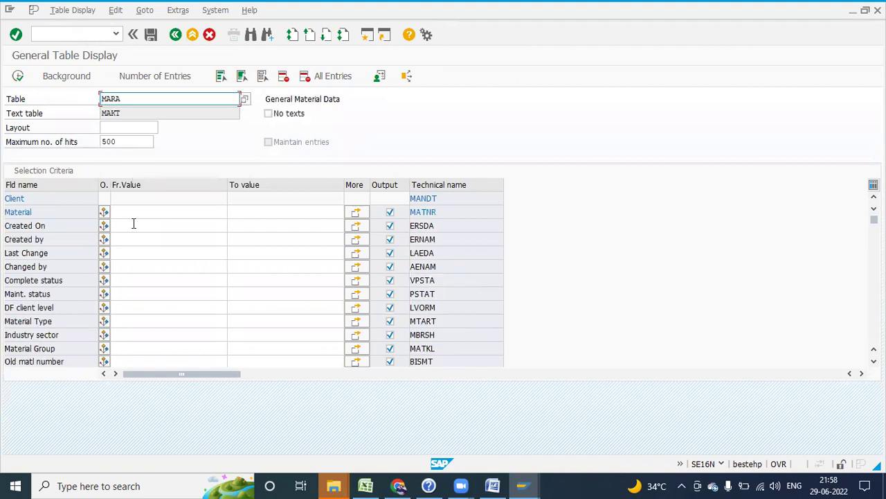
# Load table MARC, list its entries for plant WB01, and return to the selection criteria.
pyautogui.doubleClick(152, 104)
pyautogui.write('MARC')
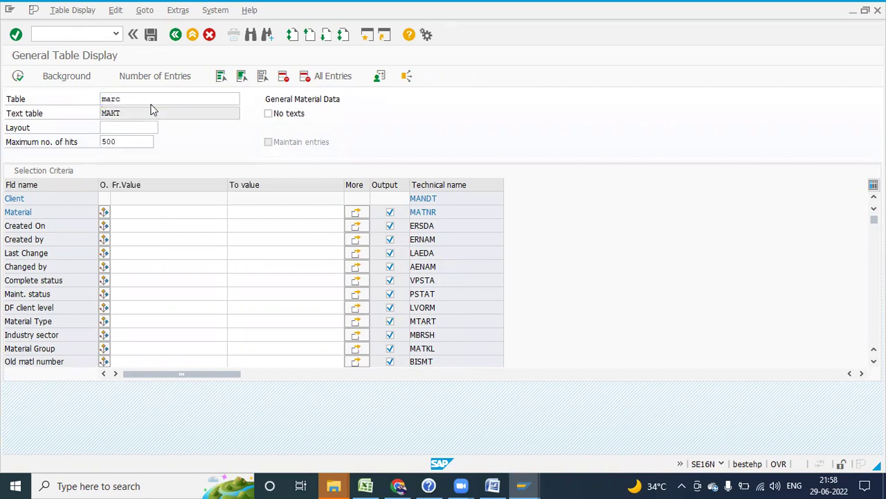
pyautogui.press('Return')
pyautogui.click(133, 226)
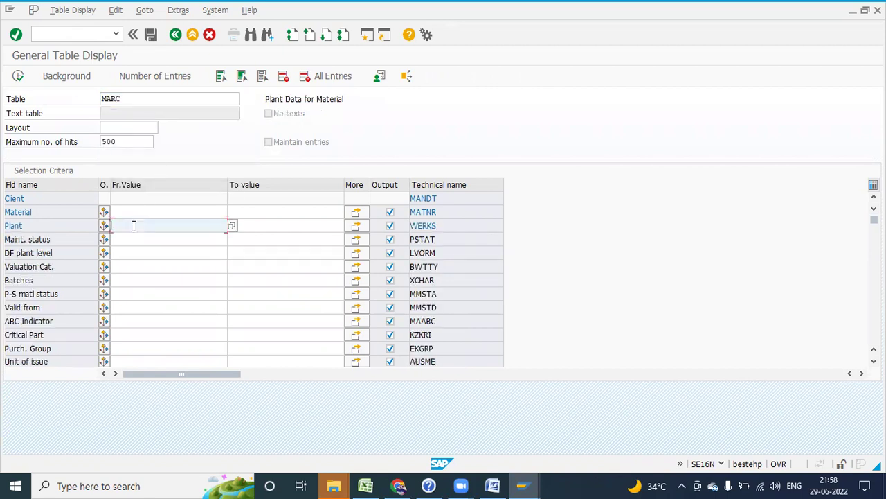
pyautogui.write('wb01')
pyautogui.click(19, 76)
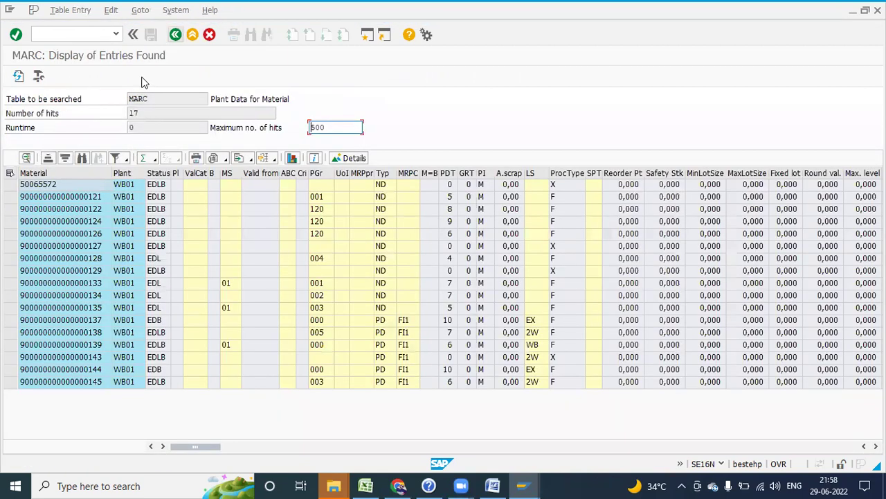
pyautogui.press('F3')
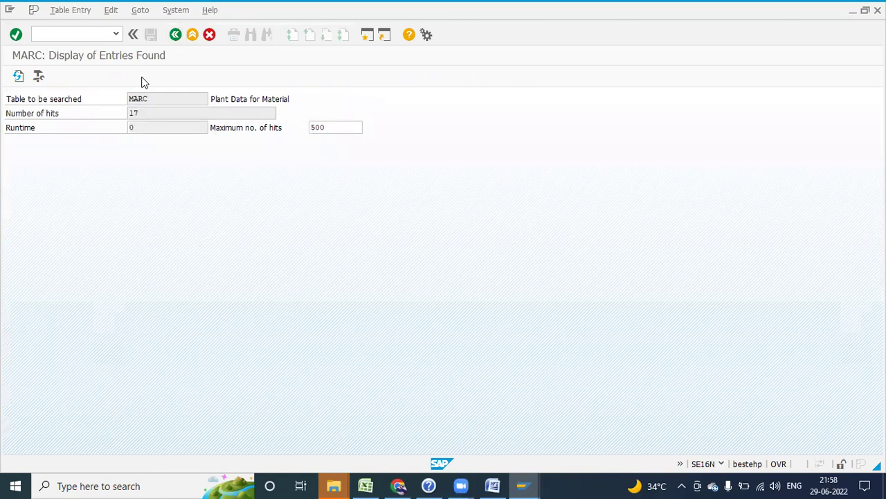
# Search table MARC for entries with plant BH01.
pyautogui.doubleClick(145, 225)
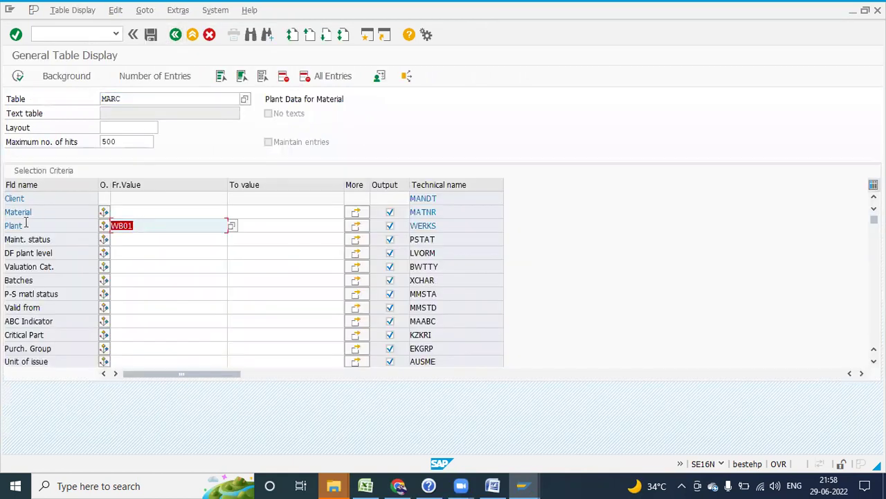
pyautogui.write('bh01')
pyautogui.click(19, 77)
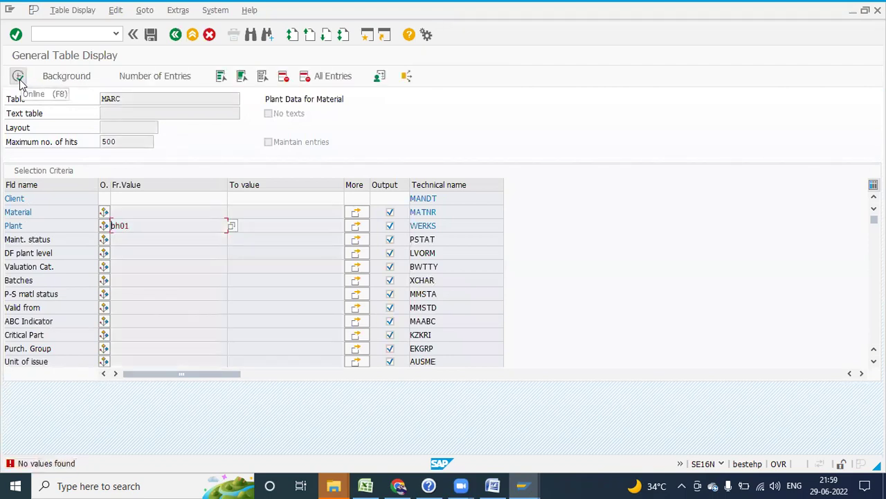
# Switch to Excel to check the plant code on the Workcenter sheet, and rerun the MARC search for plant BH01 in SAP.
pyautogui.moveTo(366, 485)
pyautogui.click(457, 422)
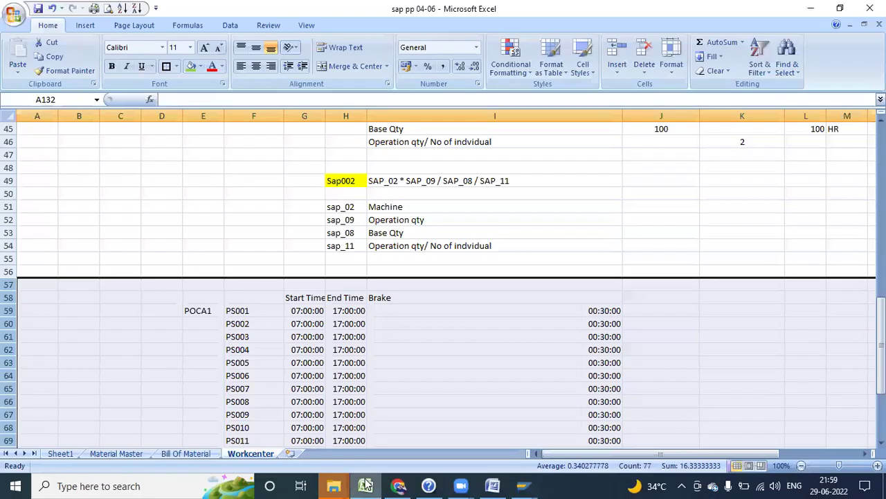
pyautogui.moveTo(500, 232); pyautogui.dragTo(482, 4)
pyautogui.click(489, 132)
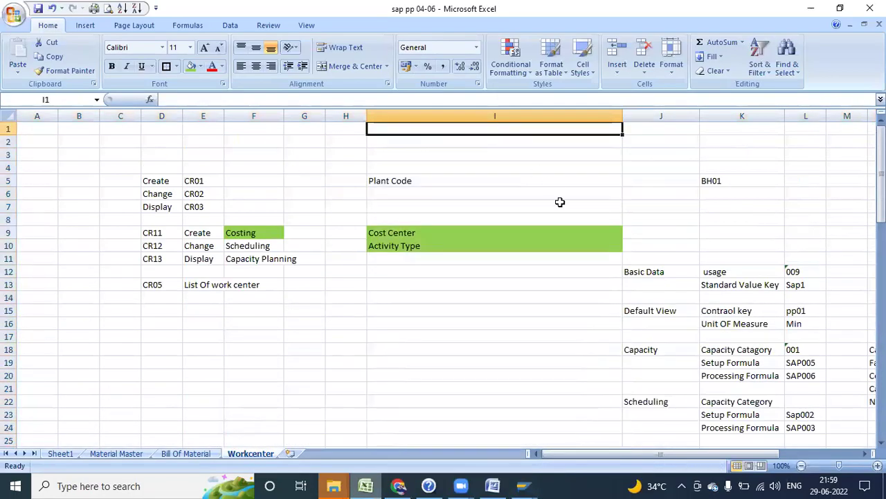
pyautogui.hotkey('alt', 'Tab')
pyautogui.click(154, 226)
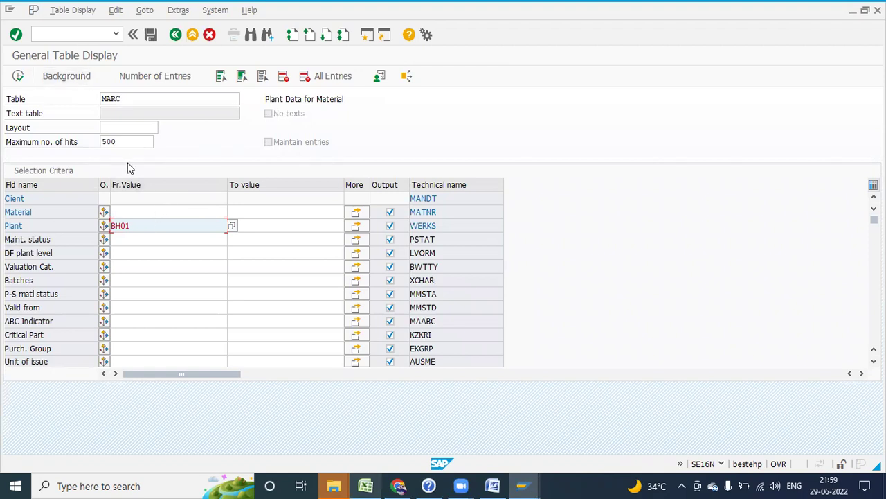
pyautogui.click(24, 79)
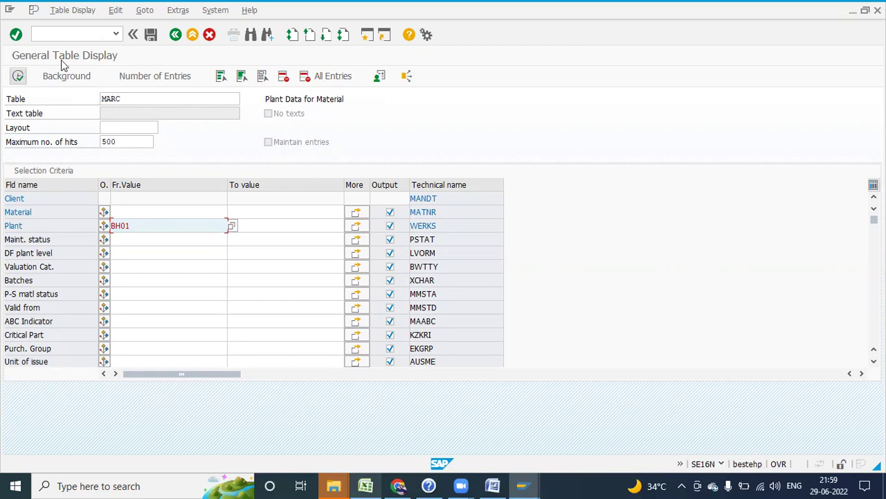
# Leave the MARC table display and start transaction MM01.
pyautogui.doubleClick(117, 226)
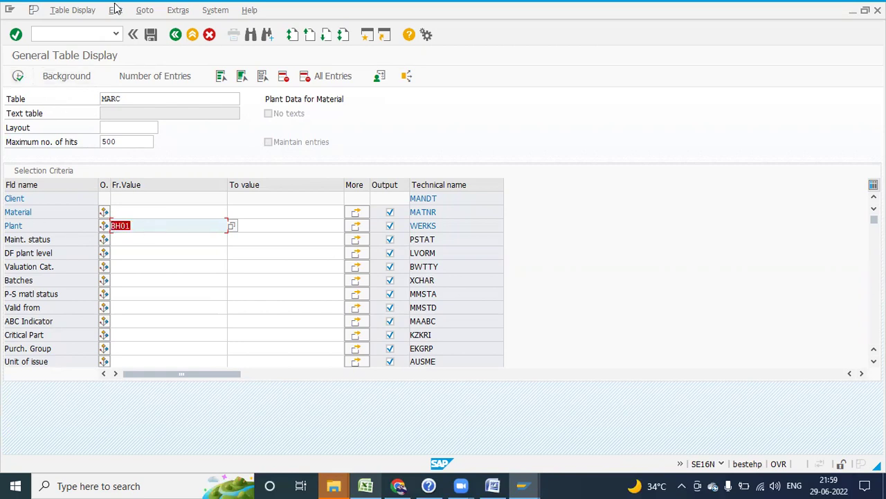
pyautogui.click(82, 32)
pyautogui.write('/nmm01')
pyautogui.press('Return')
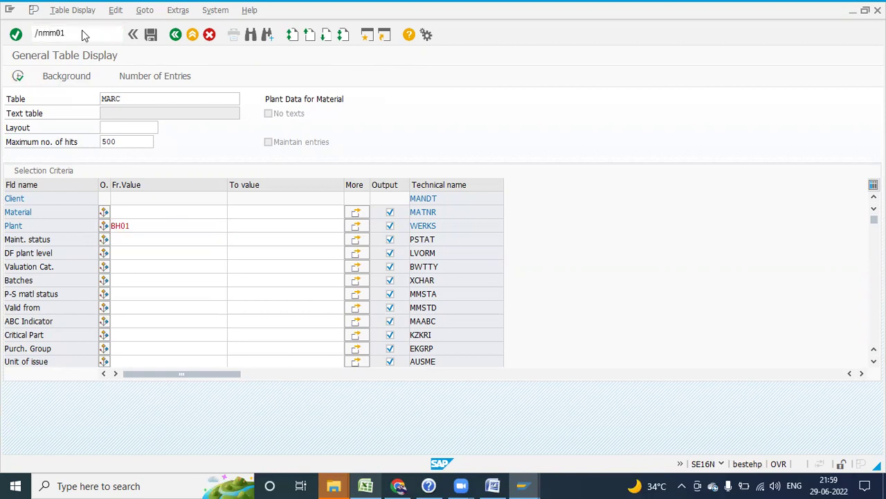
# Look at the Word notes, switch to the Excel workbook, and review the whole Workcenter sheet down to the start and end time table.
pyautogui.click(504, 484)
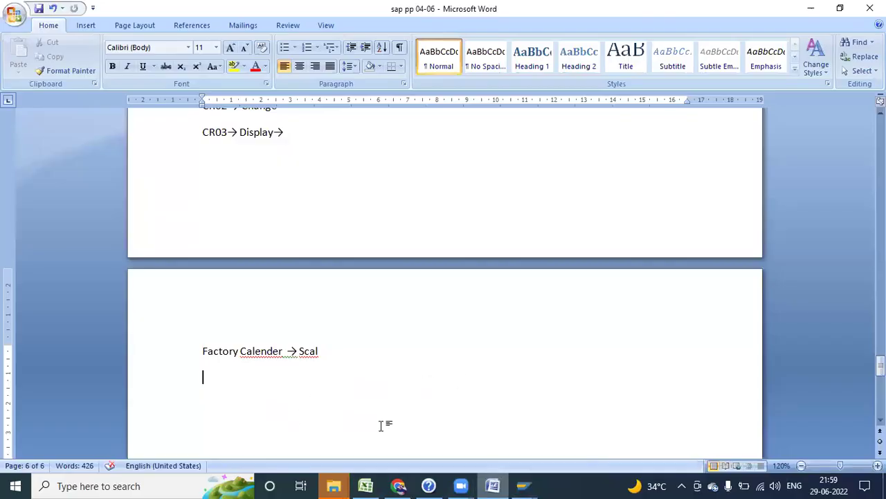
pyautogui.click(366, 485)
pyautogui.click(499, 297)
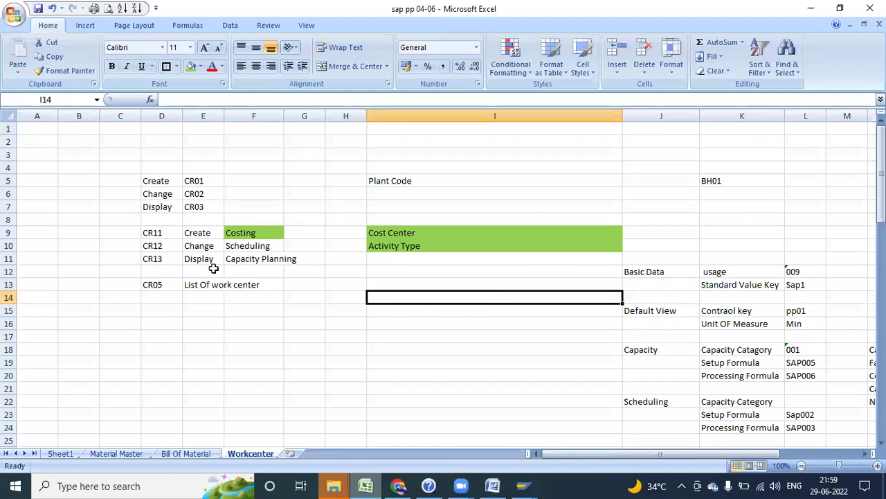
pyautogui.moveTo(60, 165); pyautogui.dragTo(845, 447)
pyautogui.moveTo(558, 352); pyautogui.dragTo(693, 388)
pyautogui.moveTo(416, 350); pyautogui.dragTo(725, 464)
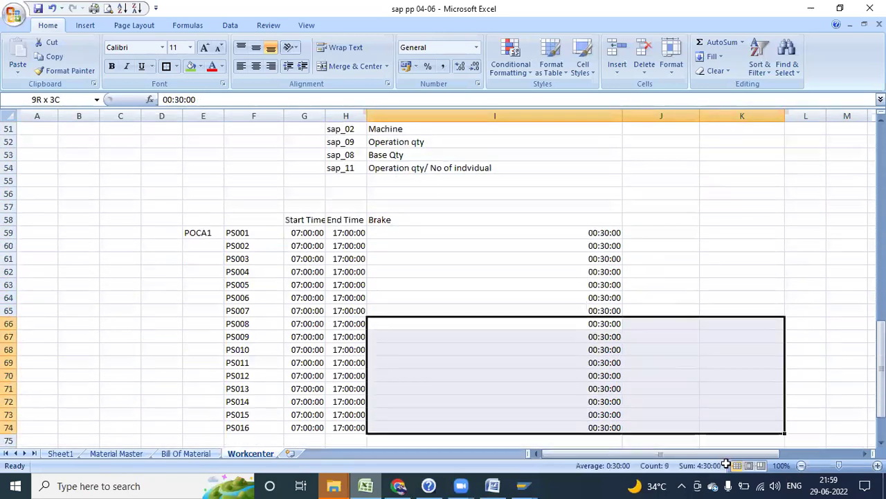
pyautogui.moveTo(443, 350); pyautogui.dragTo(66, 9)
pyautogui.click(226, 389)
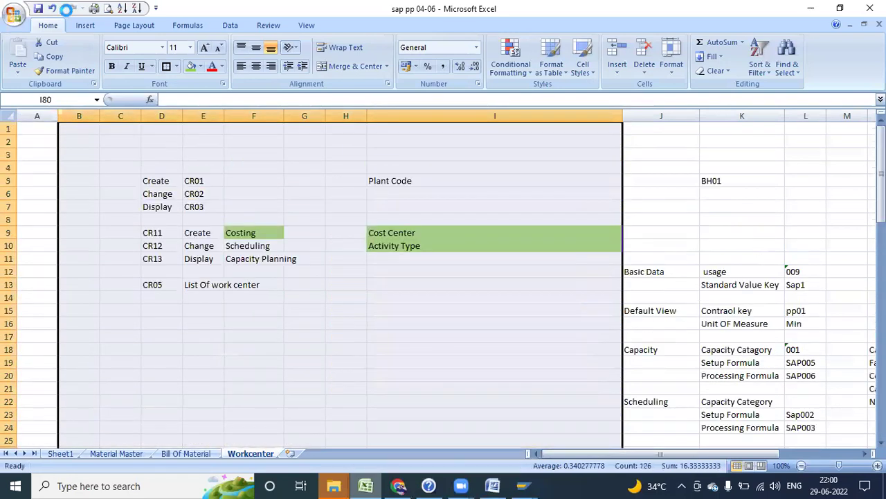
pyautogui.click(460, 486)
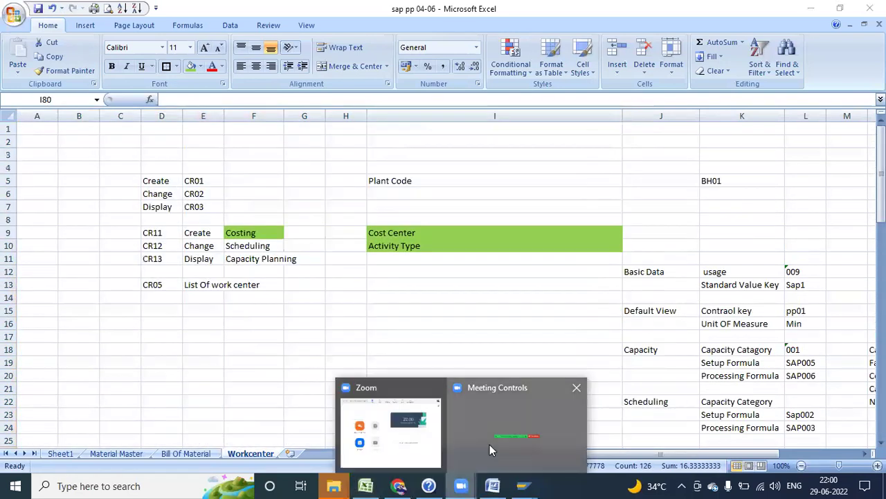